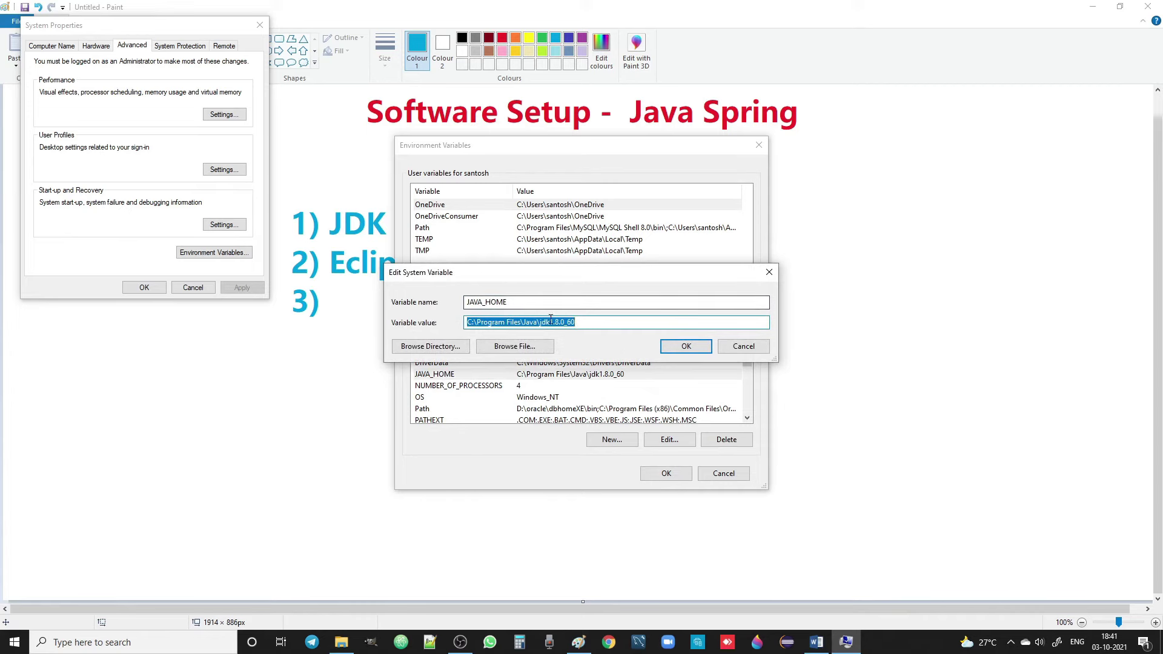
Check the path stored in the JAVA_HOME system variable and accept it
left_click_drag(540, 319, 591, 333)
left_click(586, 321)
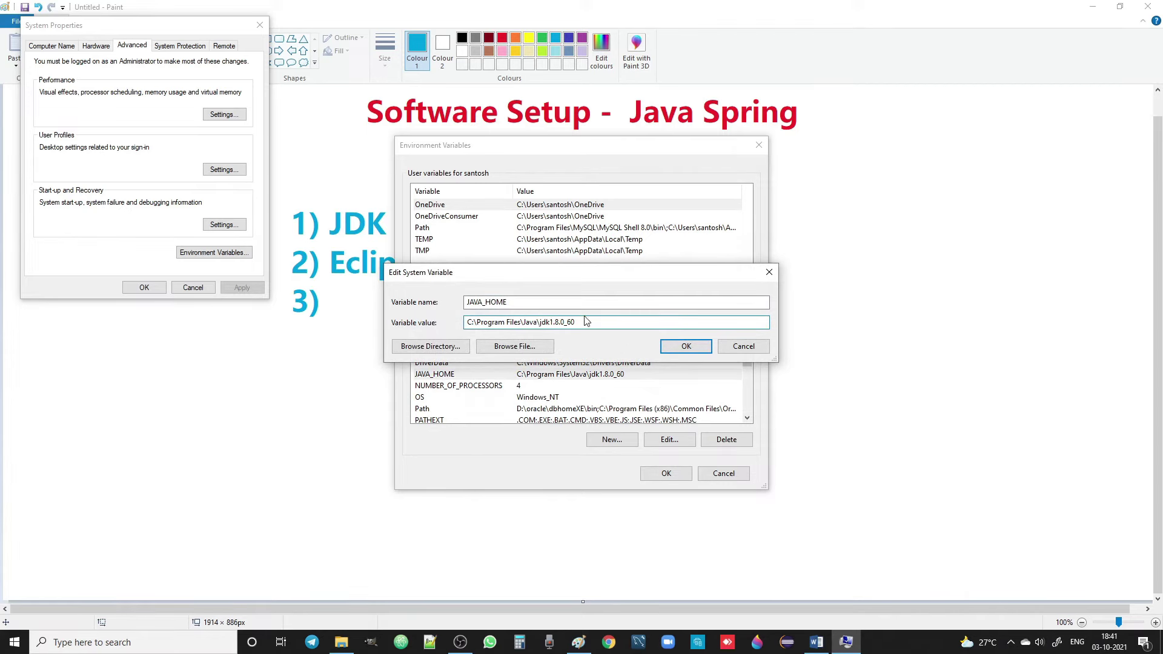
left_click(673, 348)
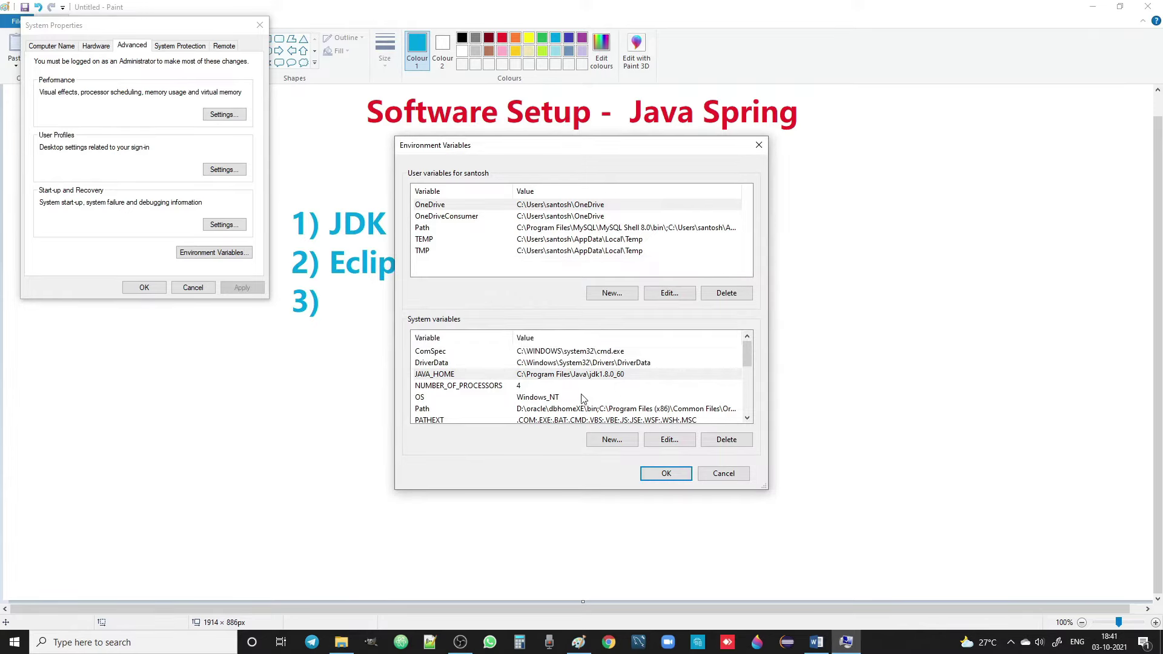
left_click(571, 376)
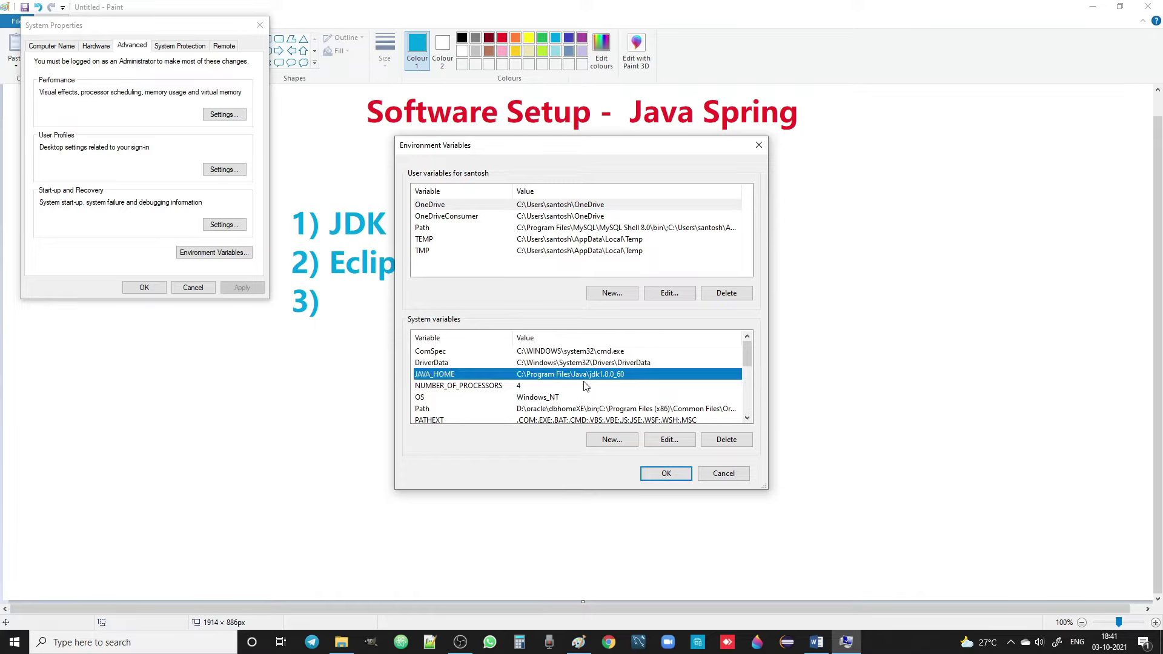
Check the %JAVA_HOME%\bin\ entry in the Path system variable, then accept and close the system dialogs
left_click(747, 418)
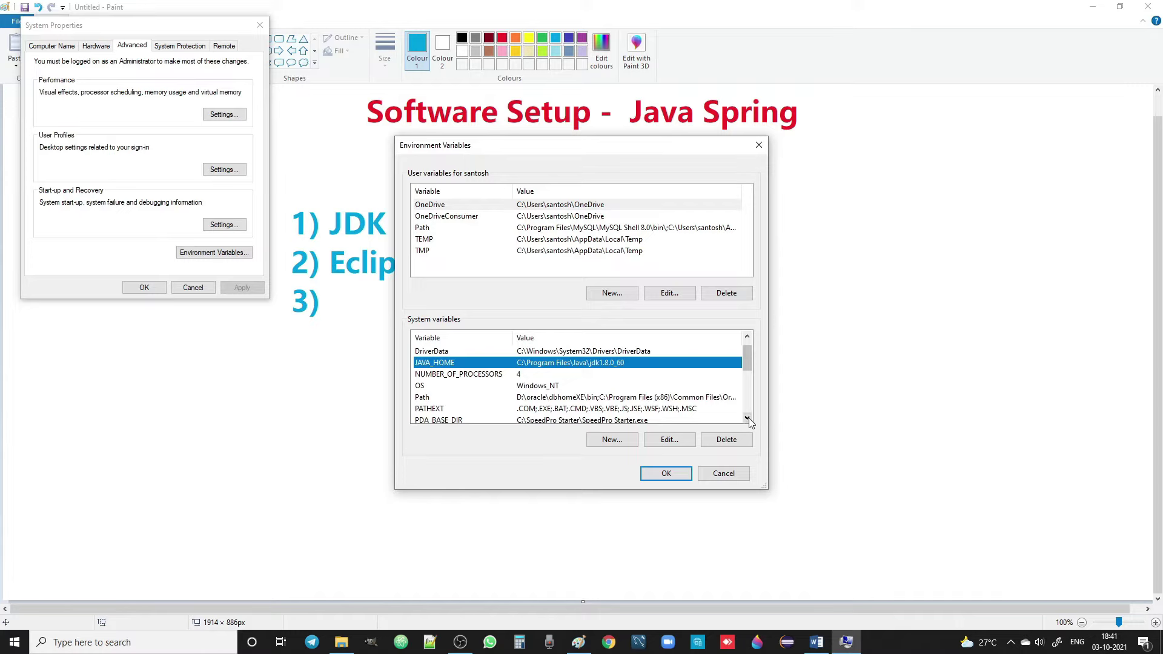
left_click(747, 418)
left_click(559, 386)
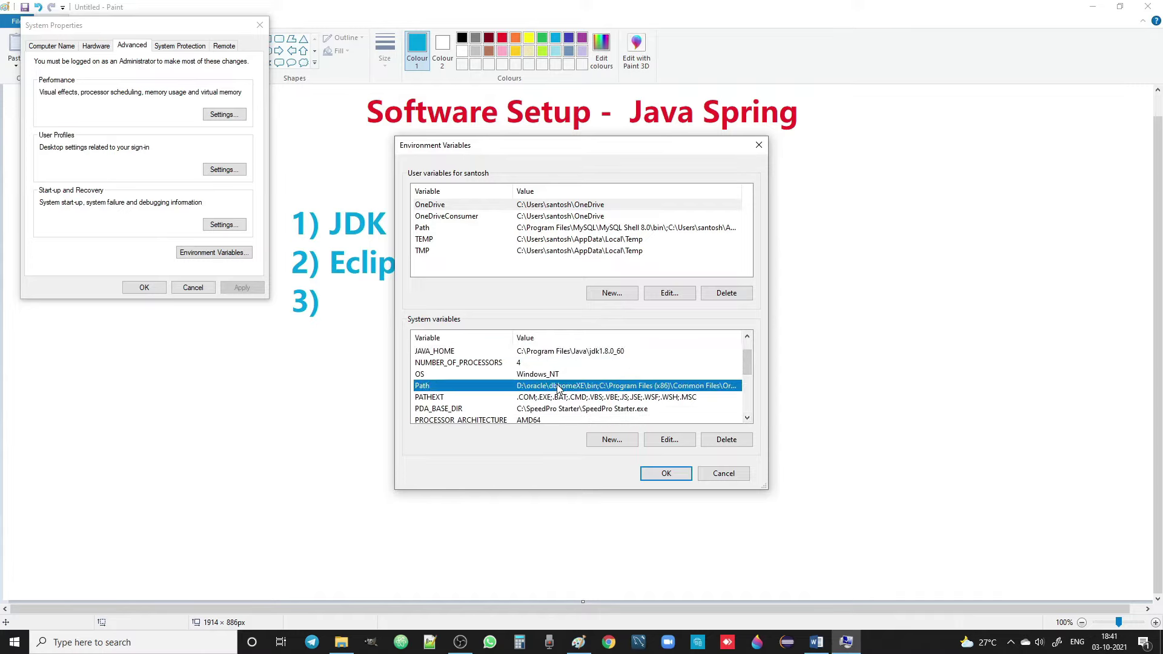
double_click(559, 386)
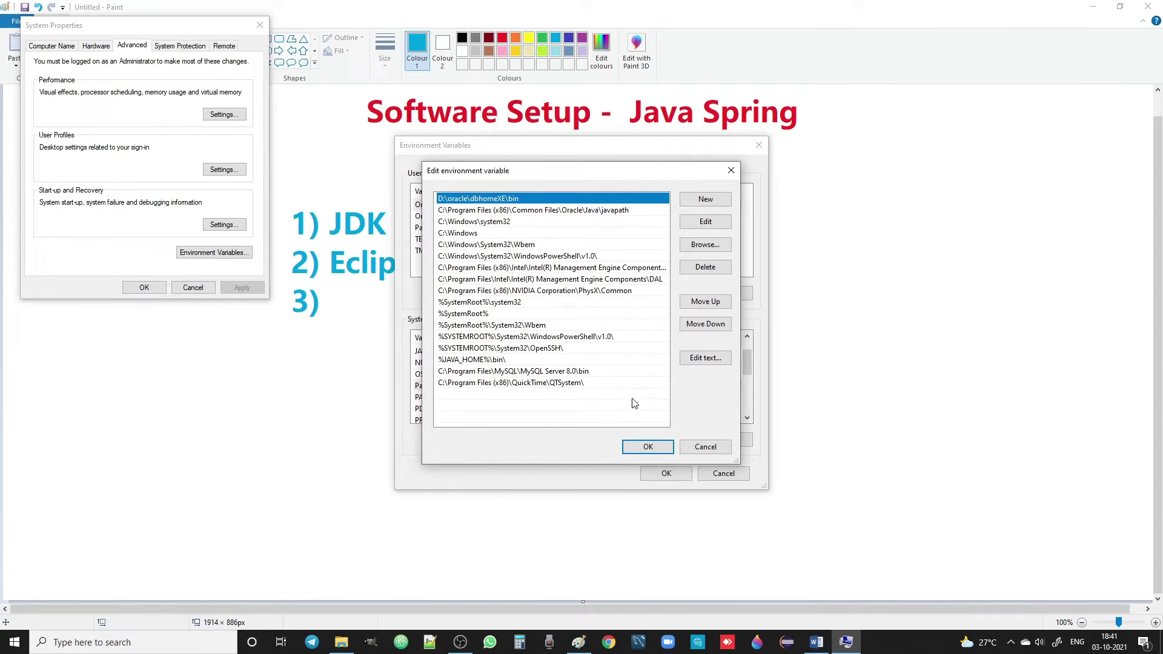
left_click(442, 361)
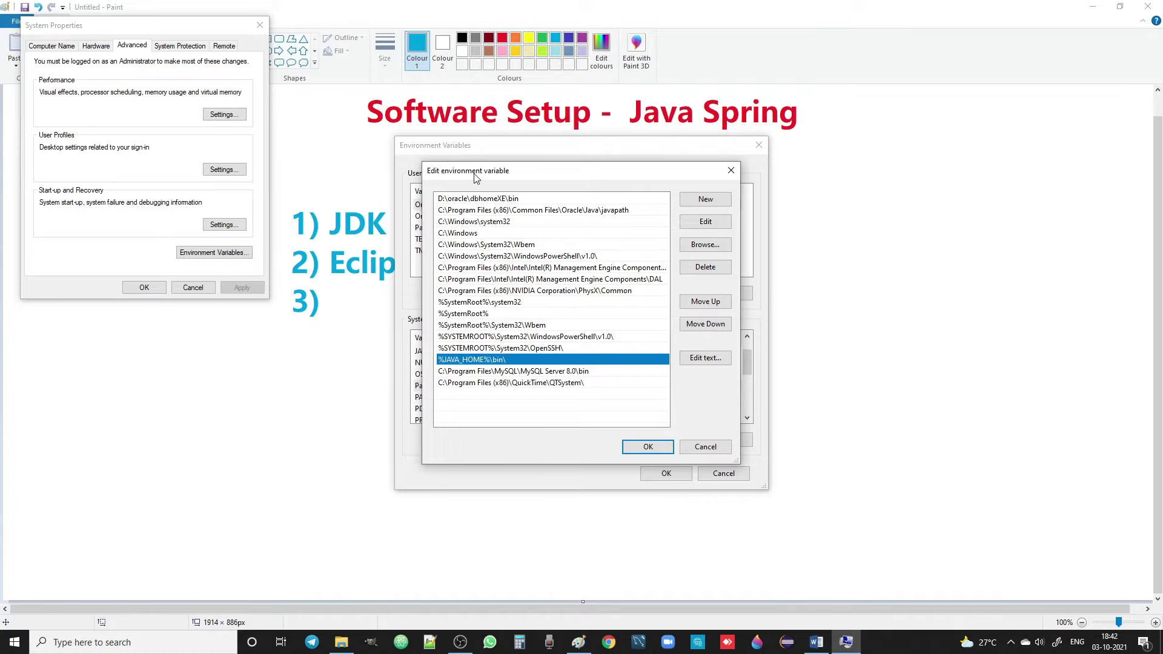
left_click_drag(474, 174, 545, 13)
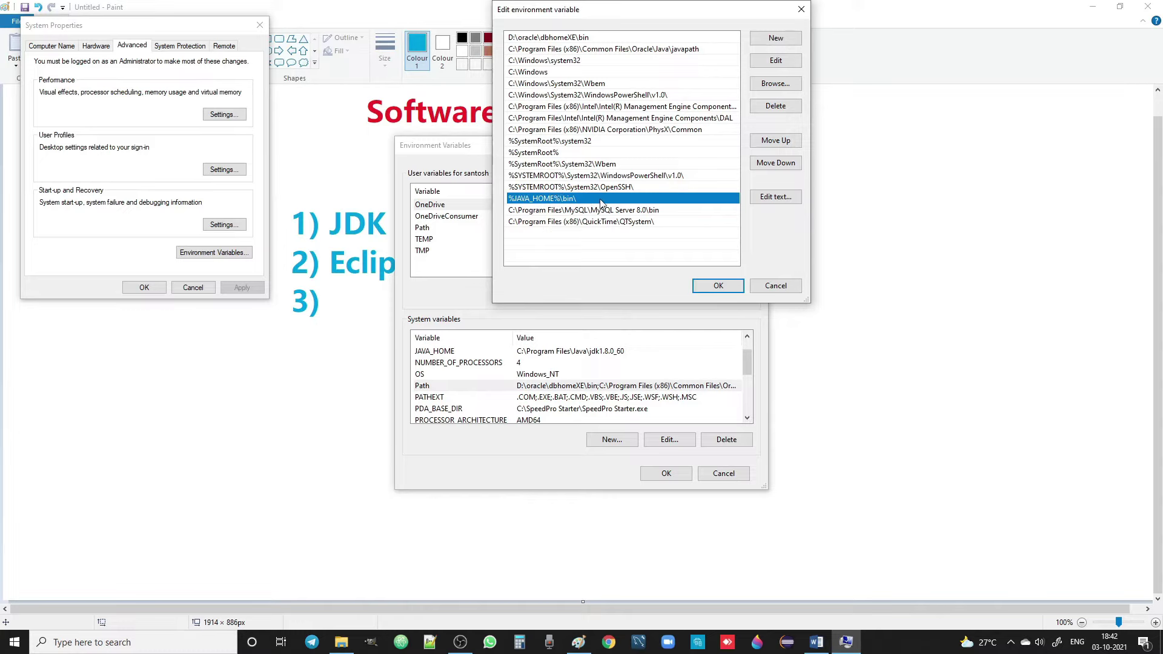
left_click(706, 292)
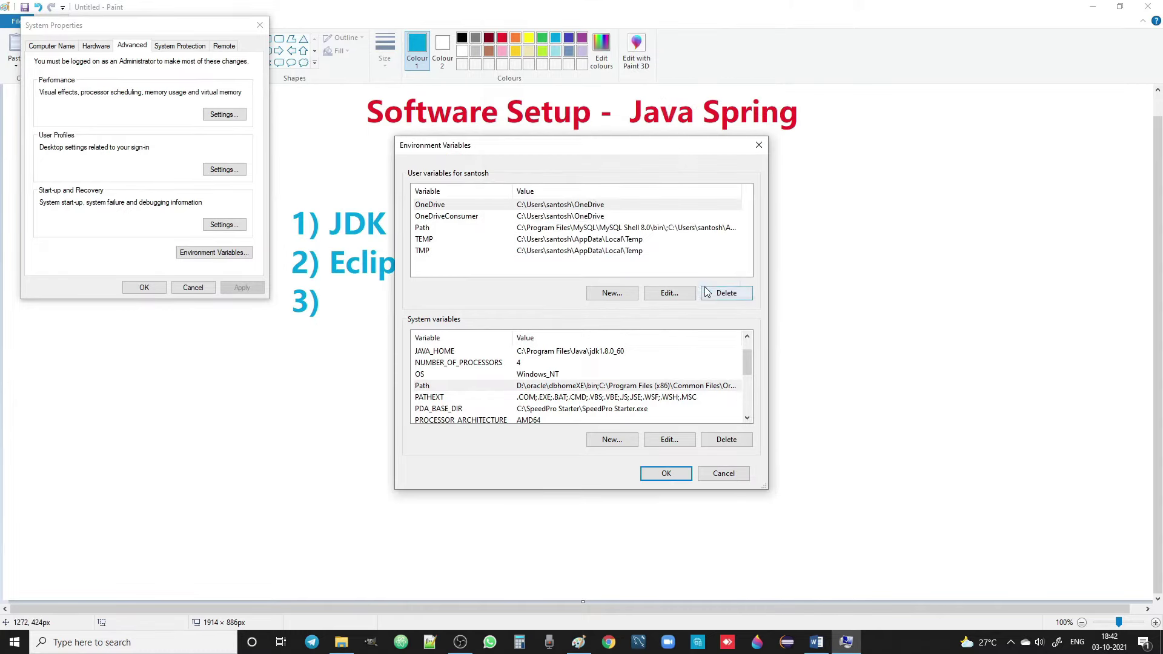
left_click(659, 476)
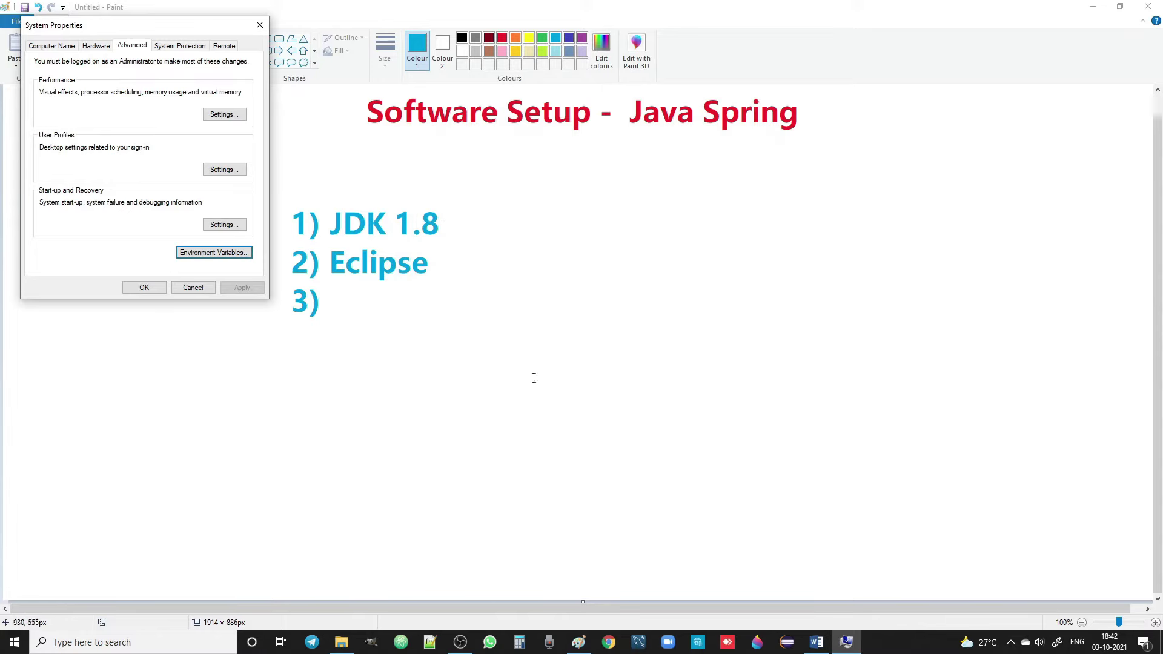
left_click(259, 25)
Search Windows for env to locate the environment variable settings, then dismiss the search
key("super")
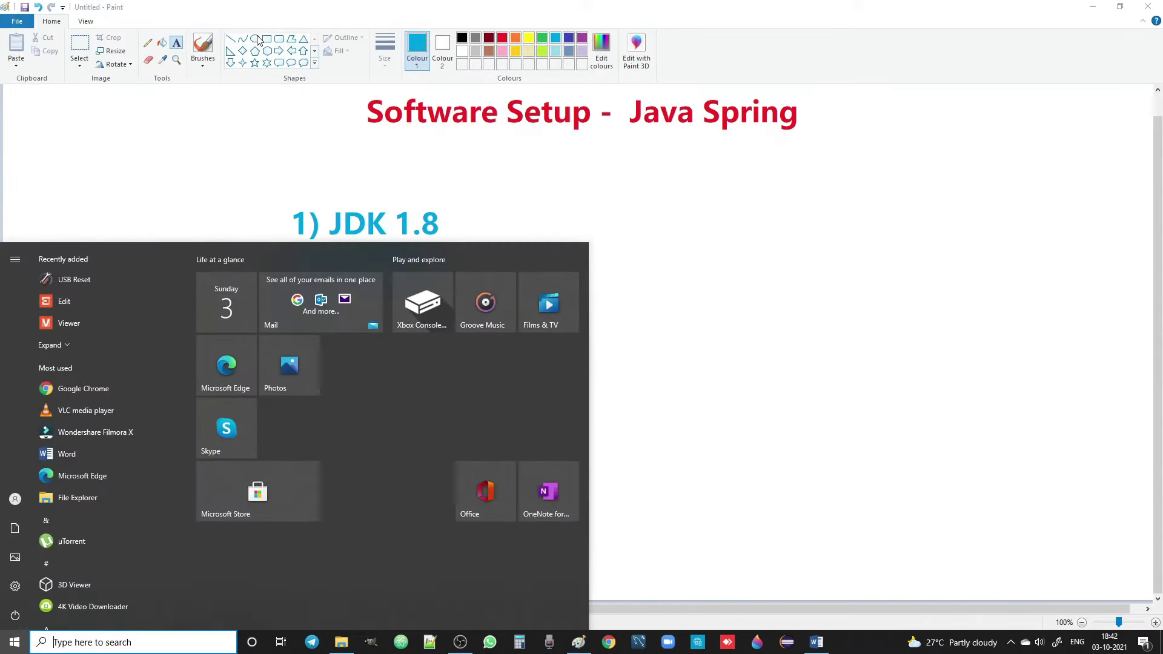
type("env")
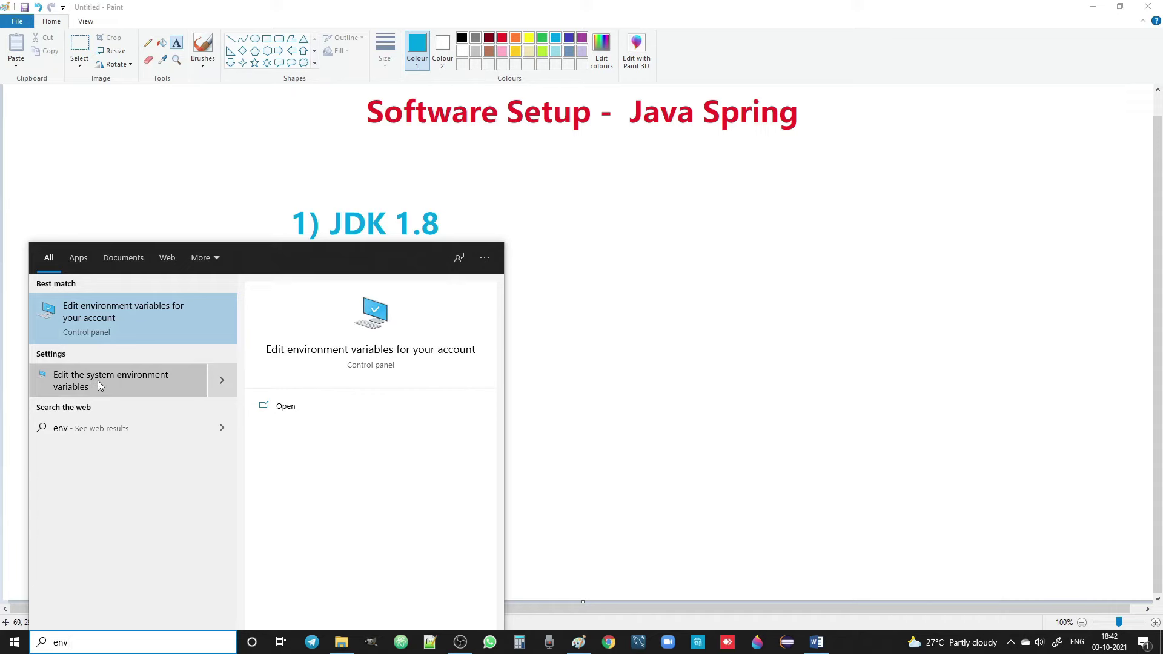
left_click(293, 137)
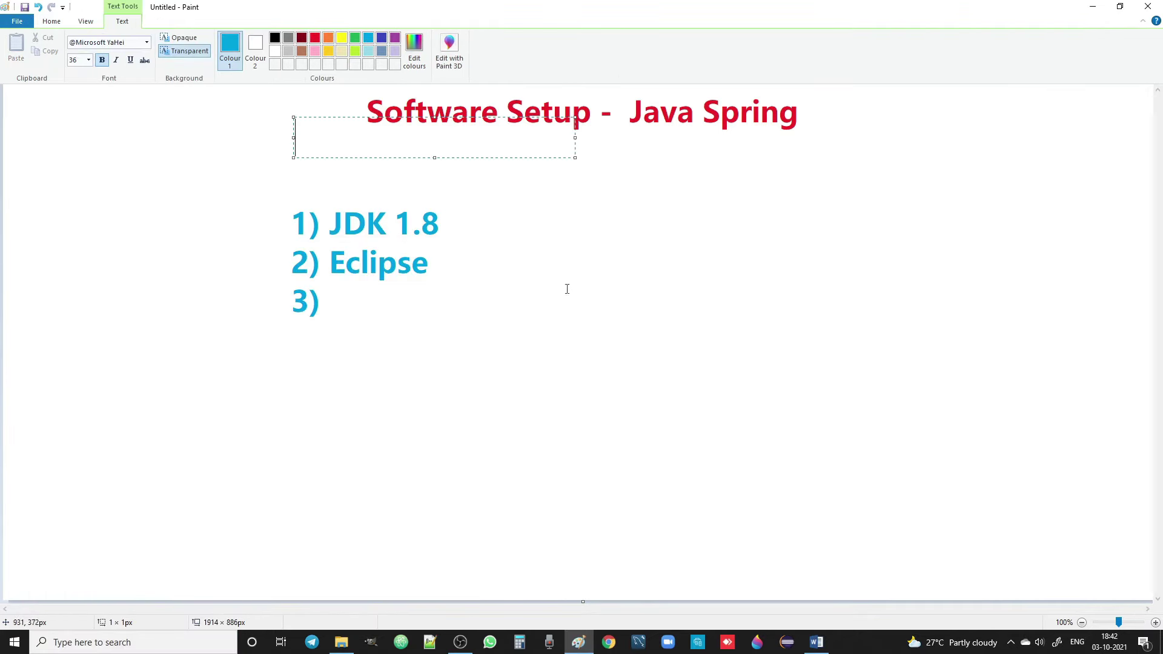
Open the environment variables through This PC's properties and the advanced system settings
key("super+e")
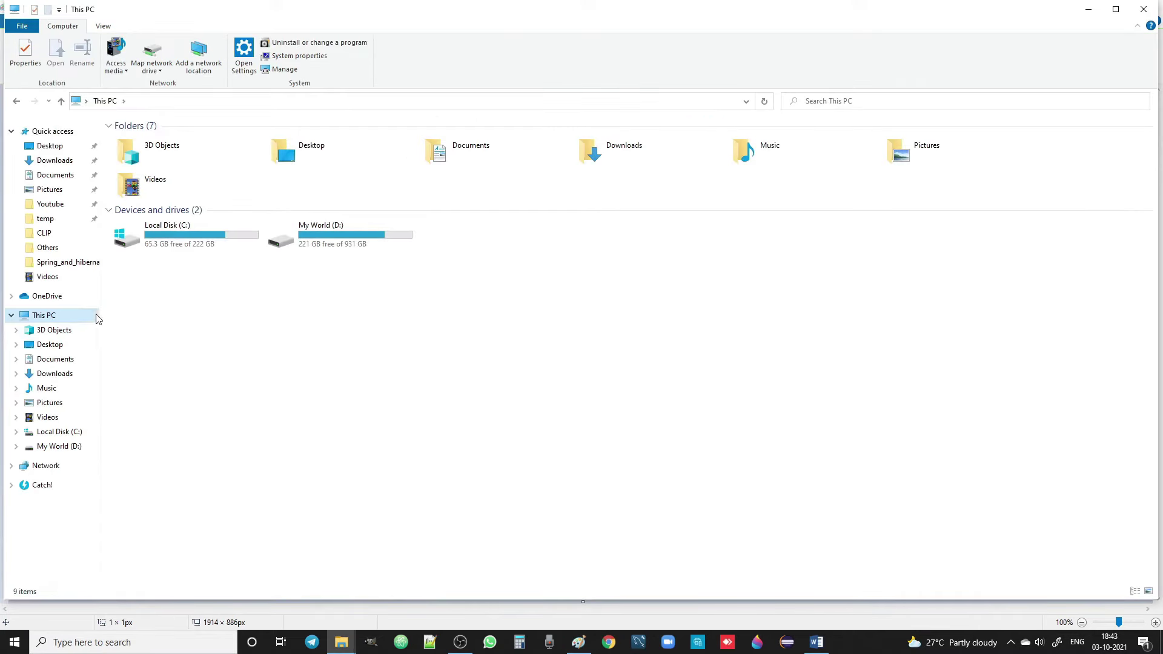
right_click(53, 318)
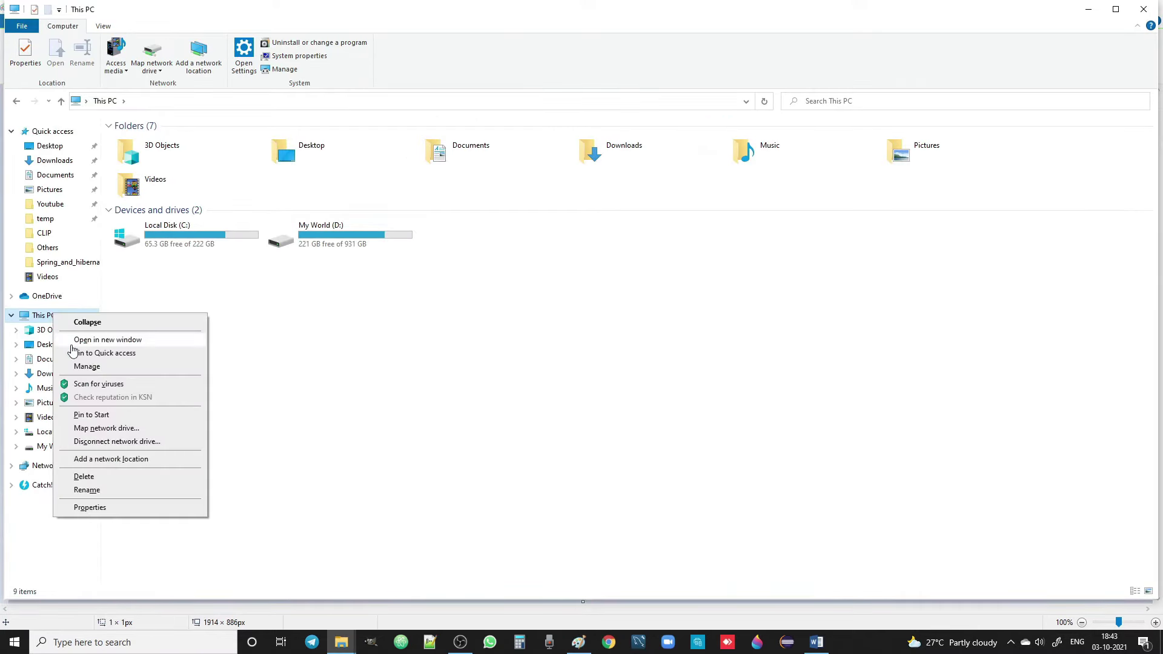
left_click(91, 507)
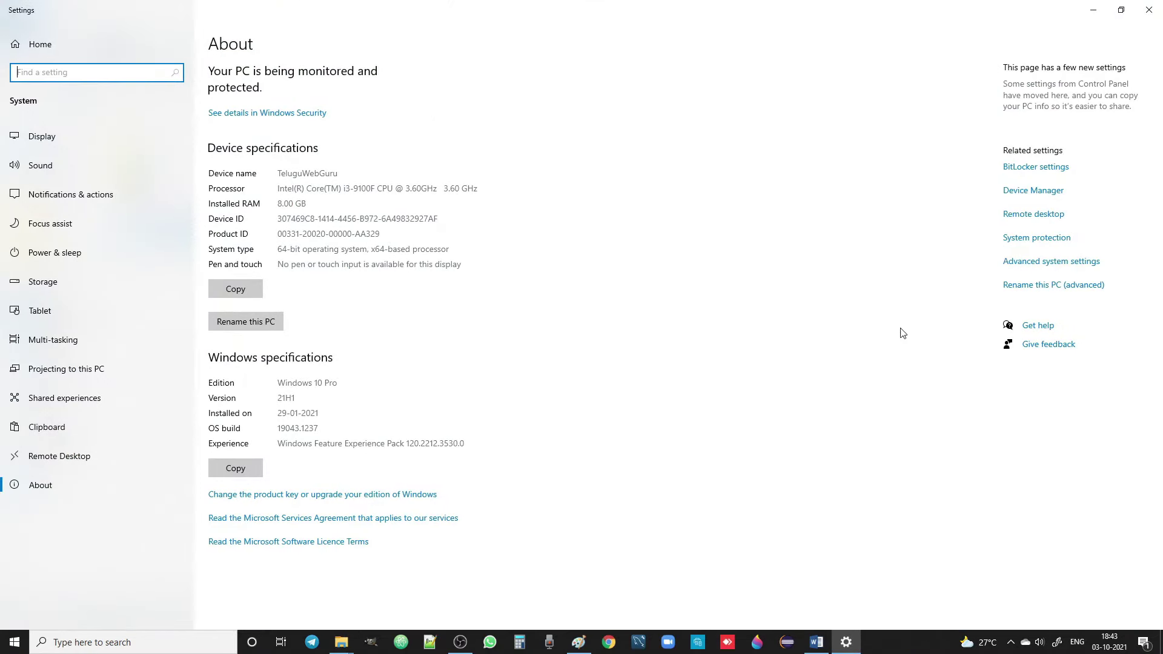
left_click(1079, 265)
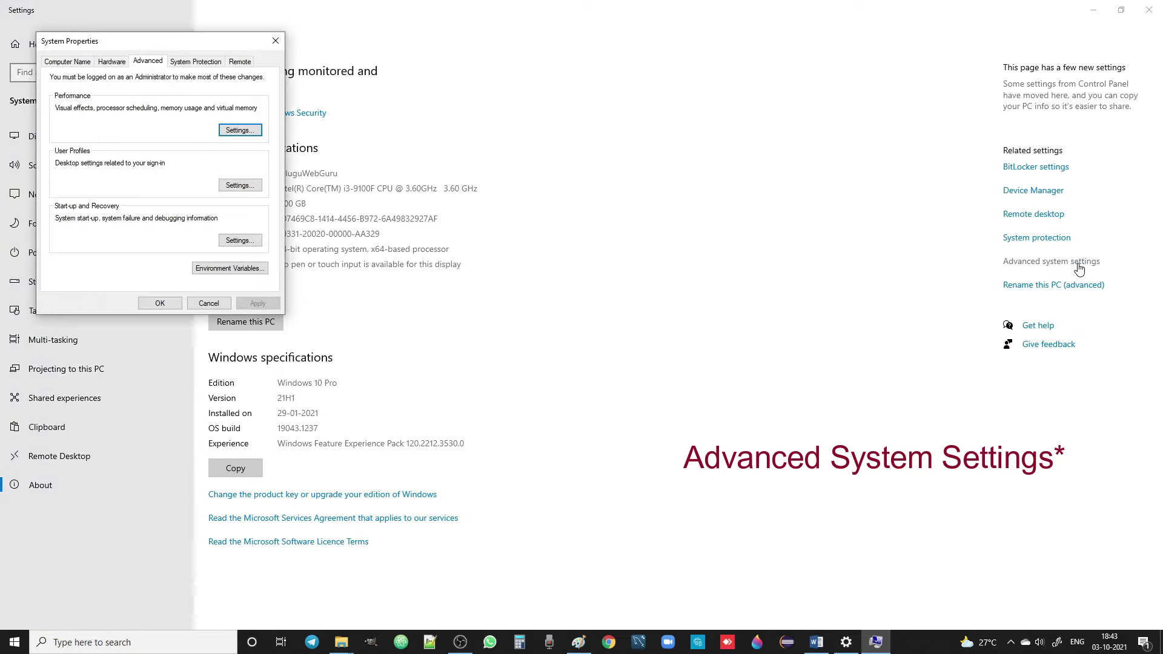
left_click(219, 270)
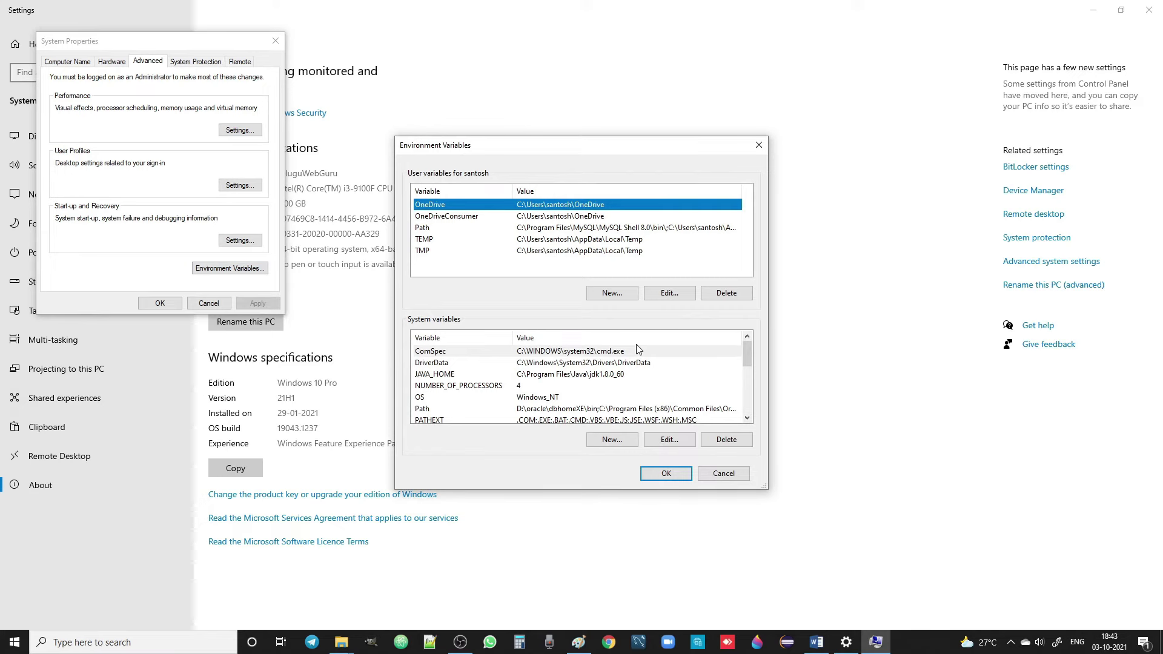
Close the environment variables, system properties and Settings, and switch back to Paint
key("Escape")
key("Escape")
key("alt+Tab")
key("Escape")
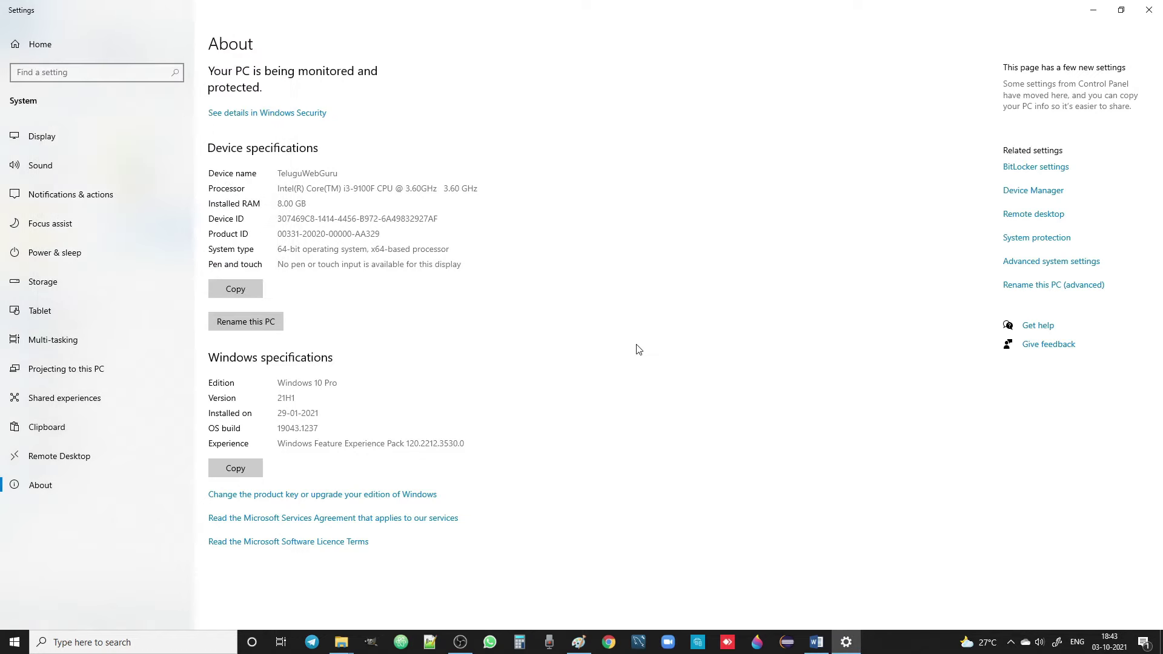
key("alt+F4")
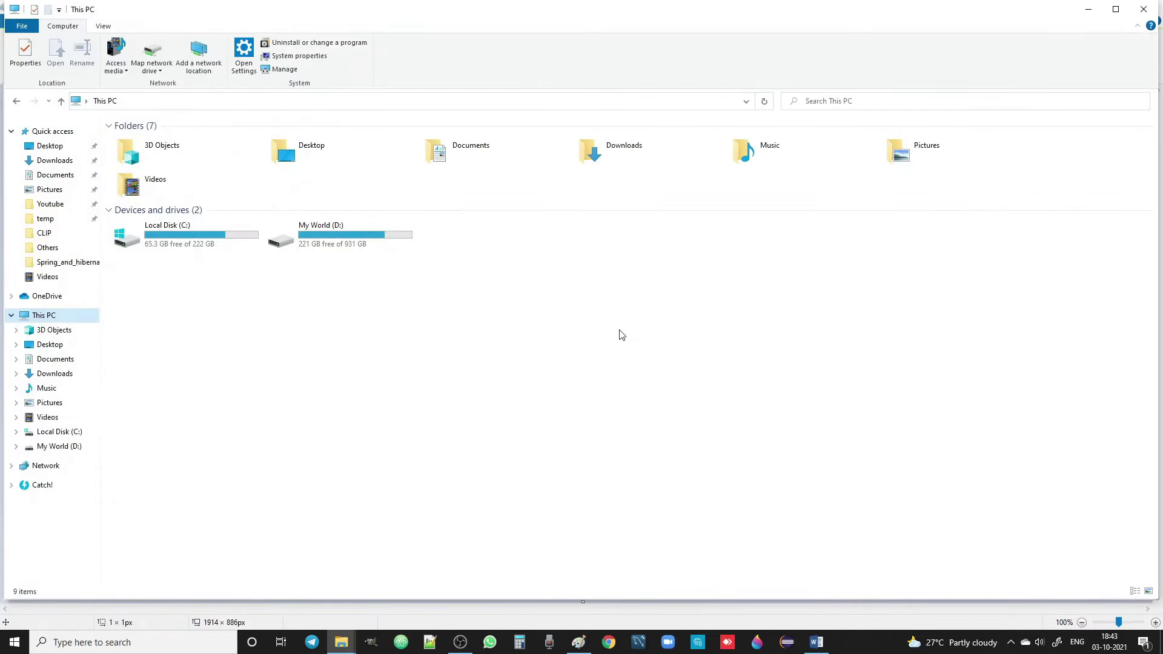
key("alt+Tab")
Add the text "Configure jdk n eclipse" beside item 3) of the software setup list
left_click(375, 309)
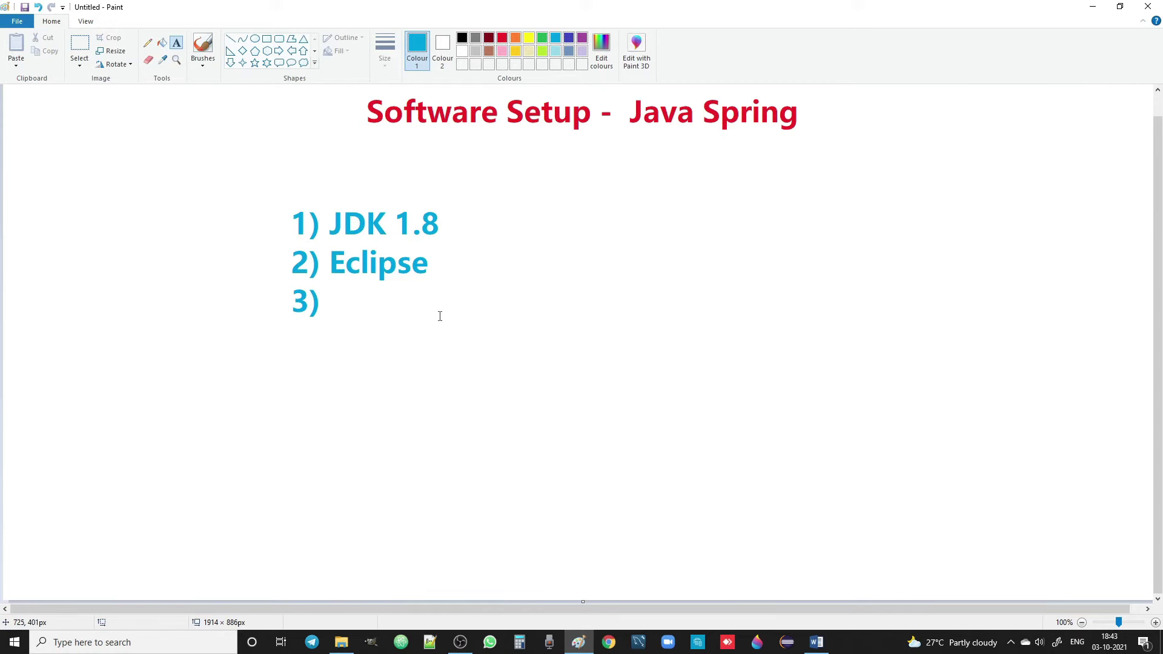
left_click(332, 288)
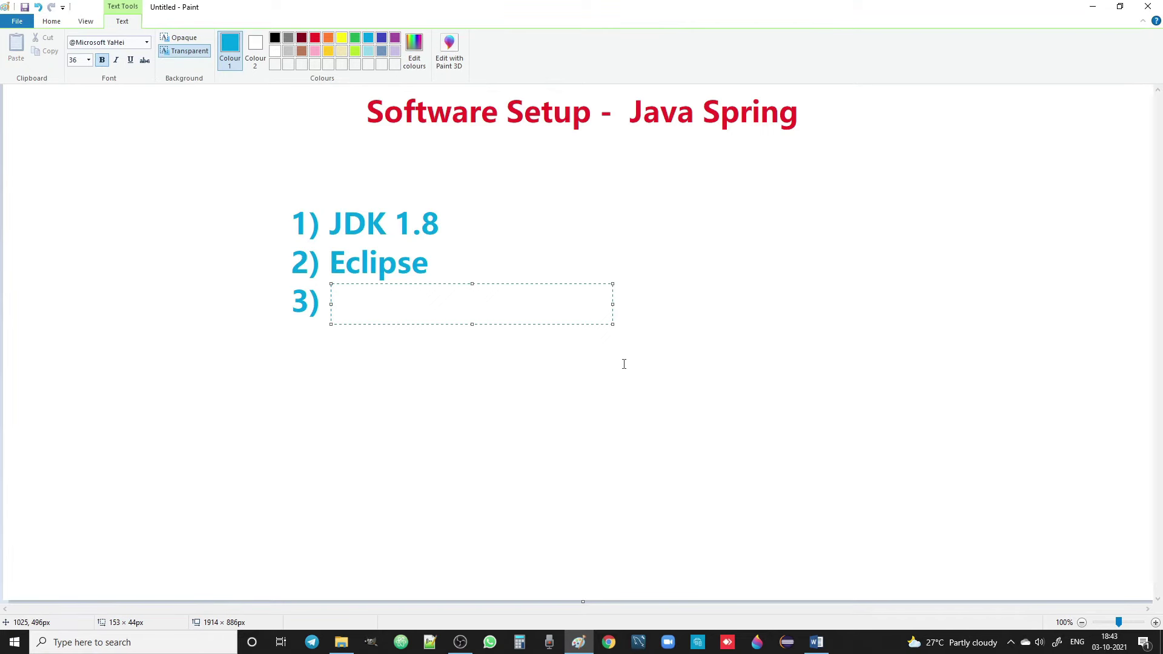
type("Configu")
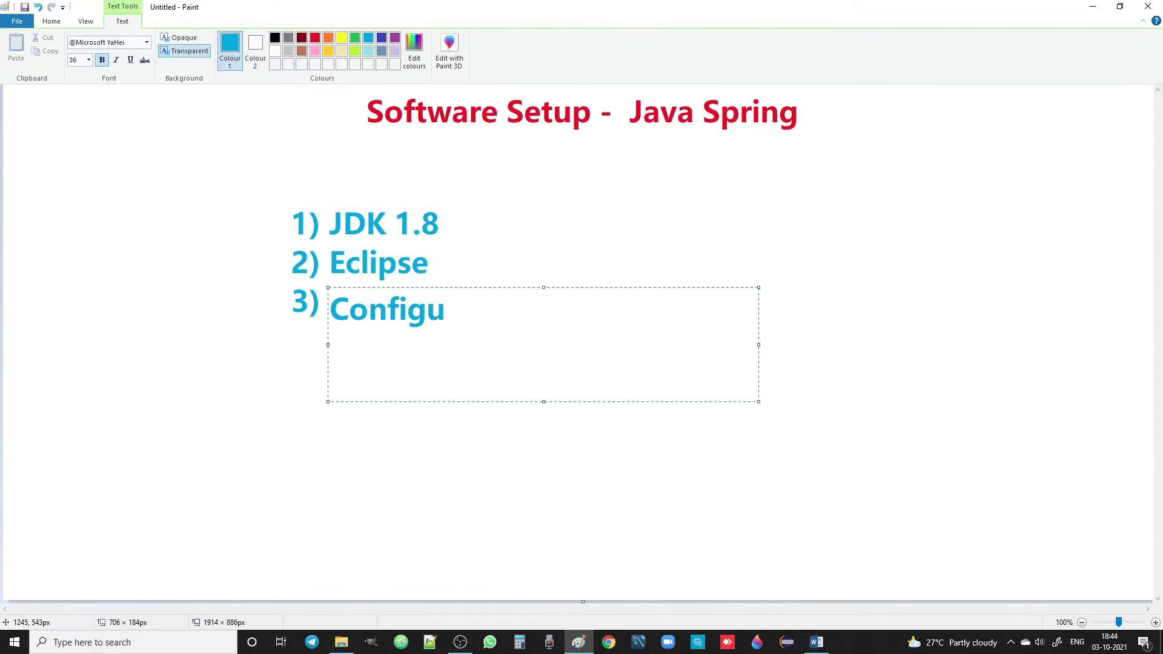
type("e jdk")
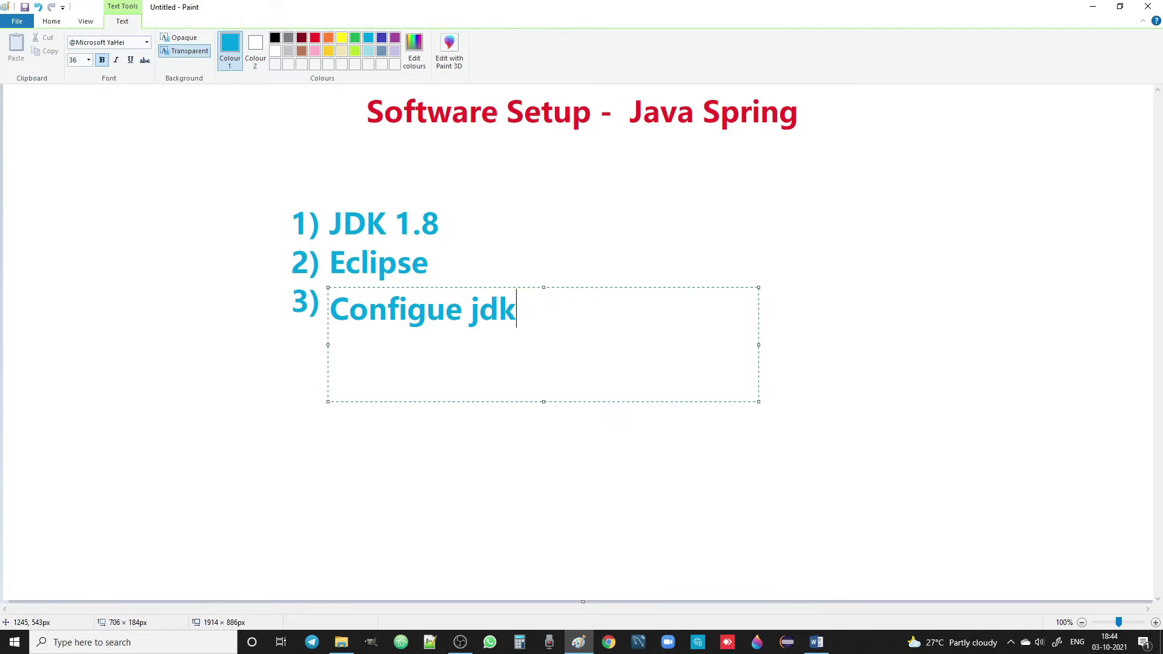
left_click(479, 309)
type("r")
key("End")
type("n eclipse")
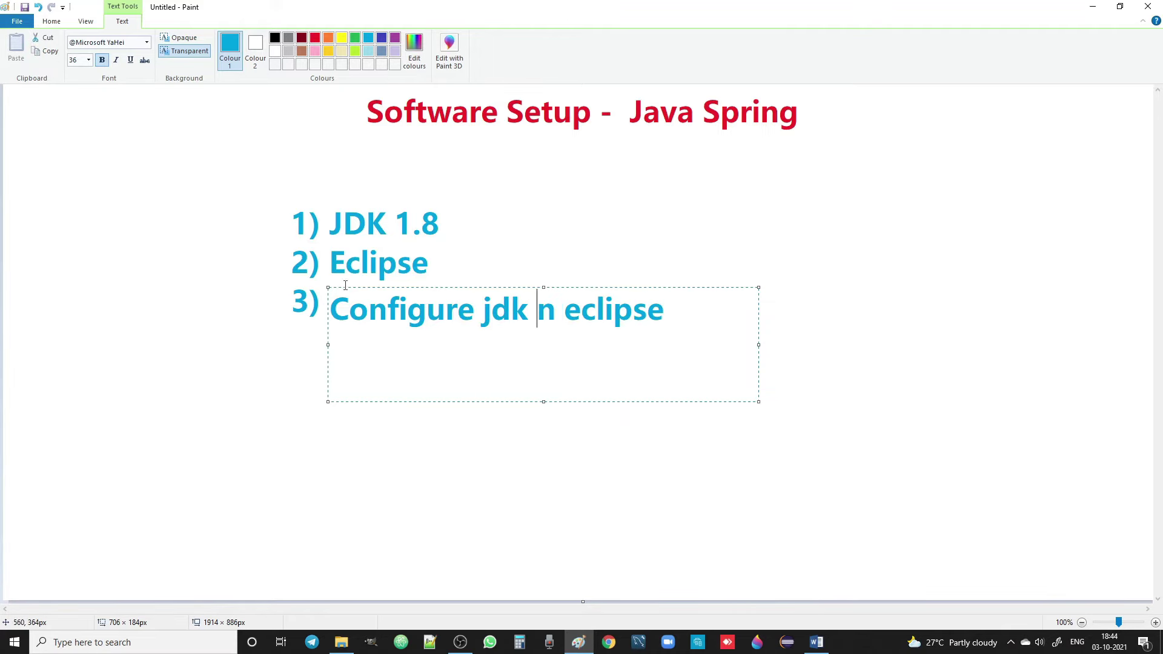
left_click(227, 369)
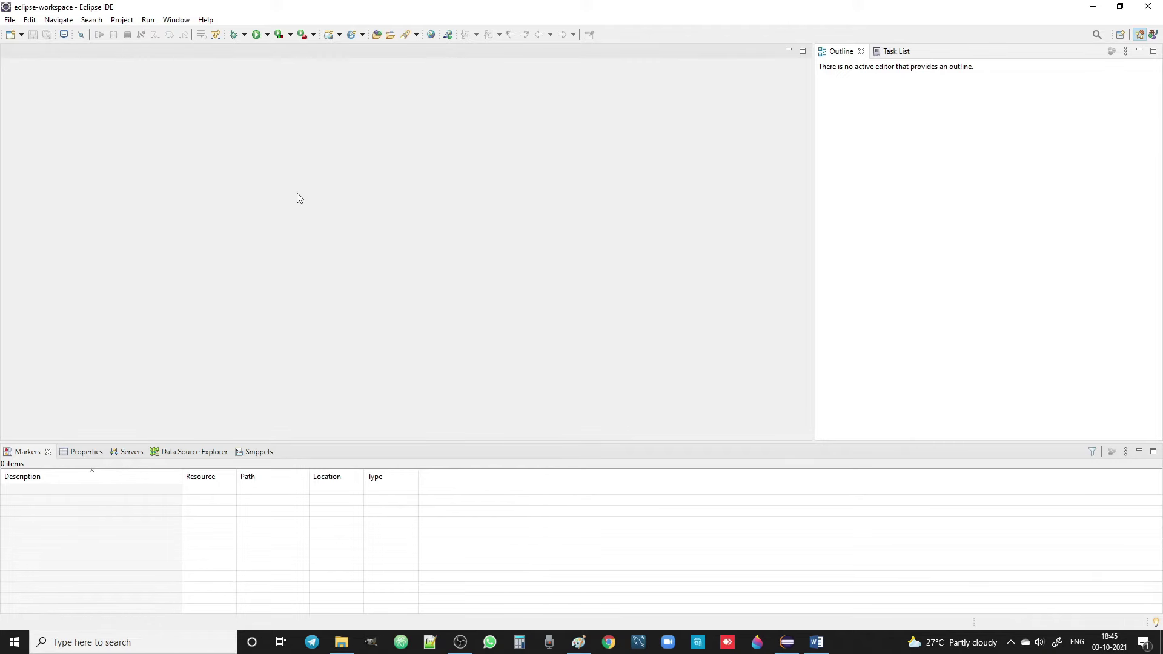
In Eclipse, open the preferences, filter them by jre and show the Installed JREs page
left_click(182, 22)
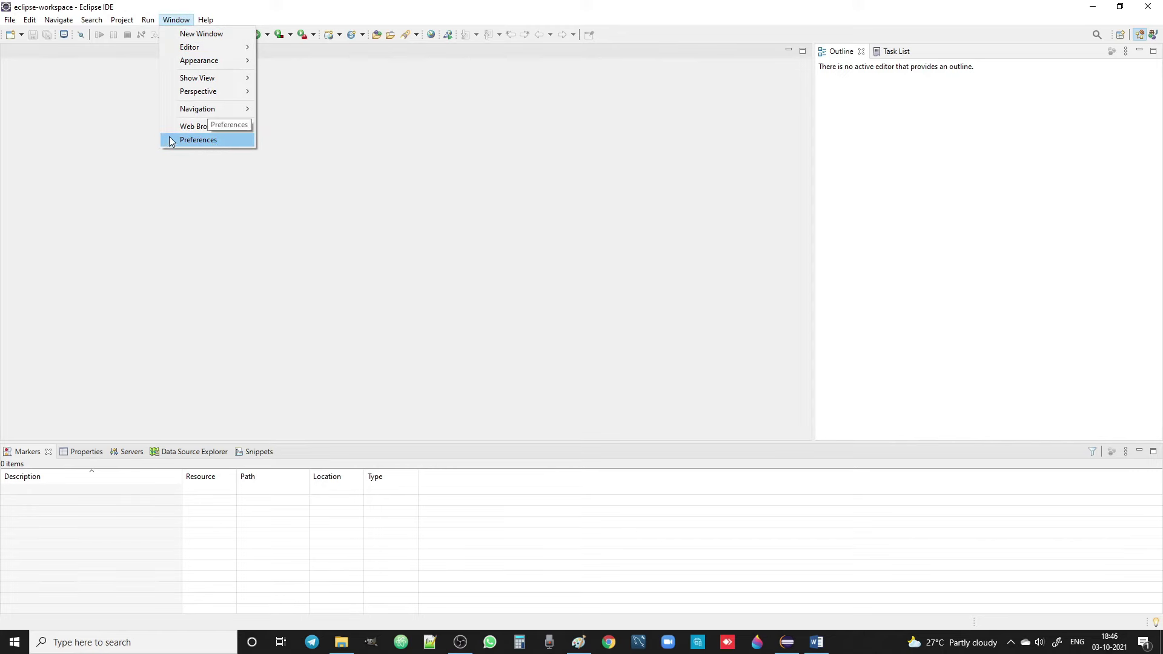
left_click(195, 192)
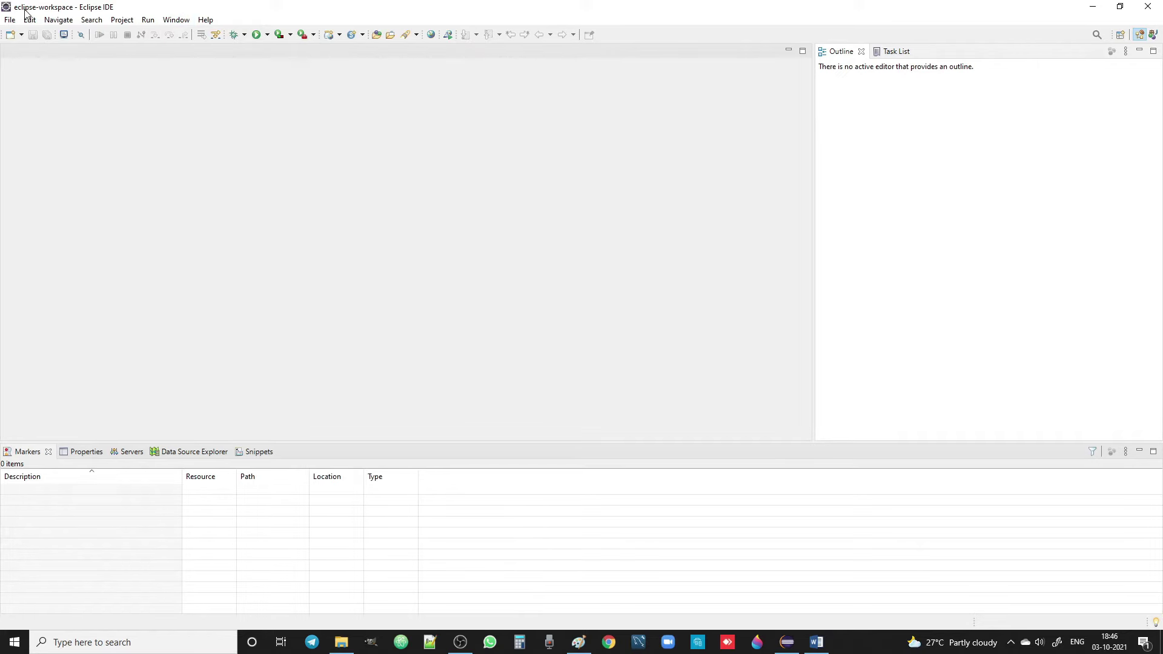
left_click(175, 20)
left_click(218, 142)
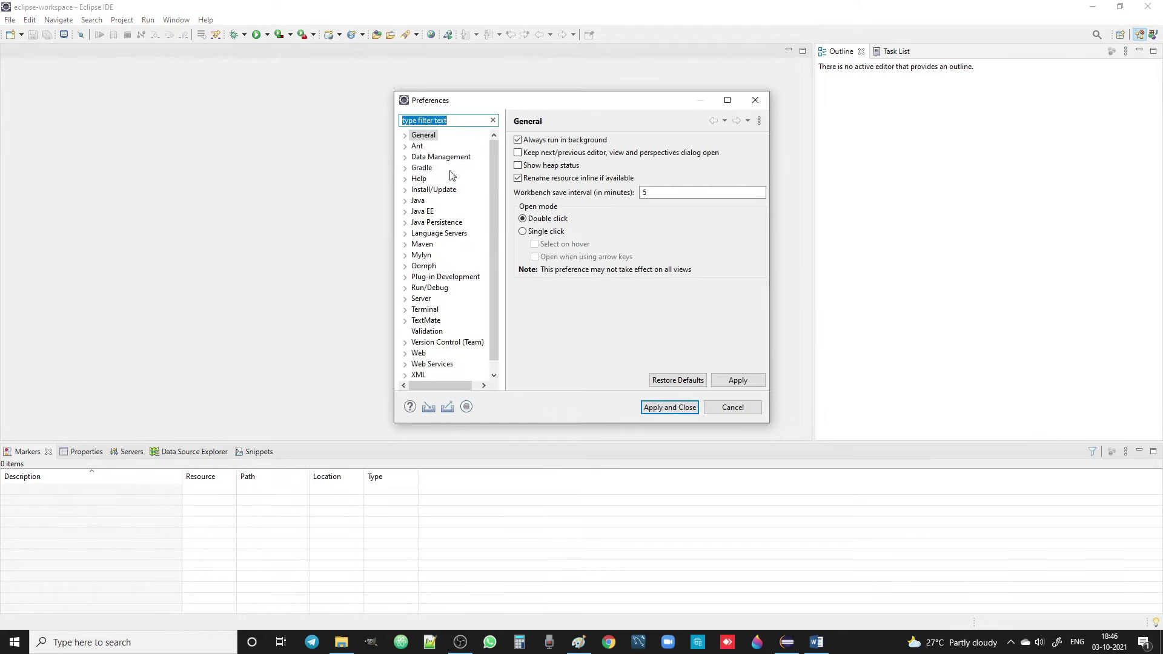
left_click(453, 119)
type("jre")
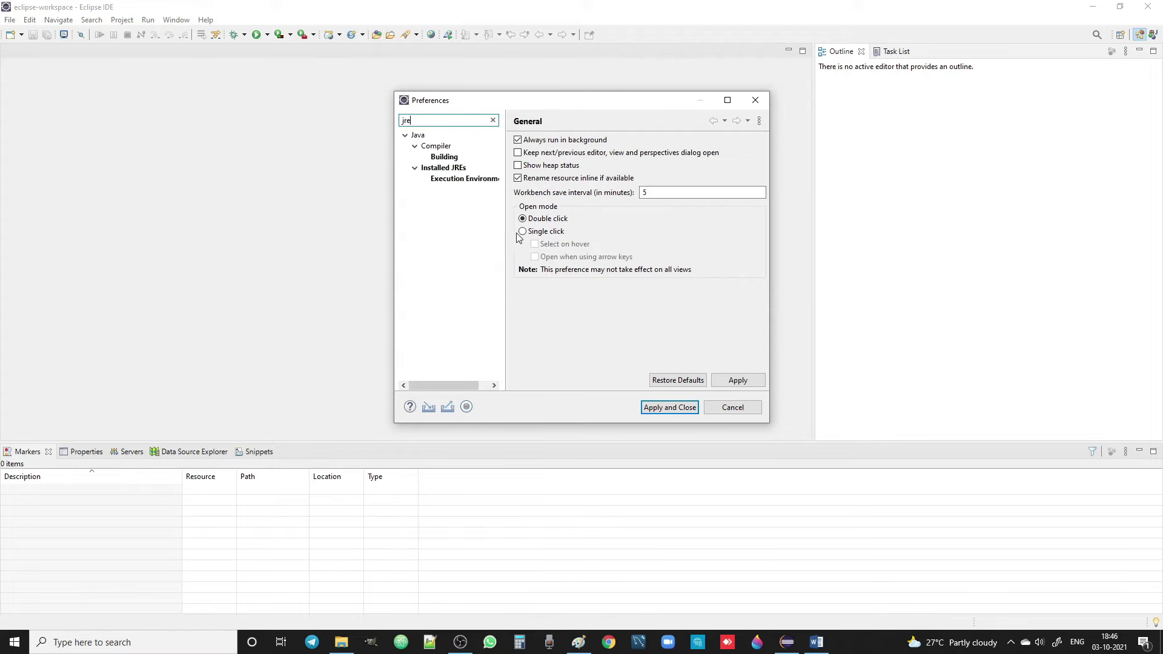
left_click(447, 168)
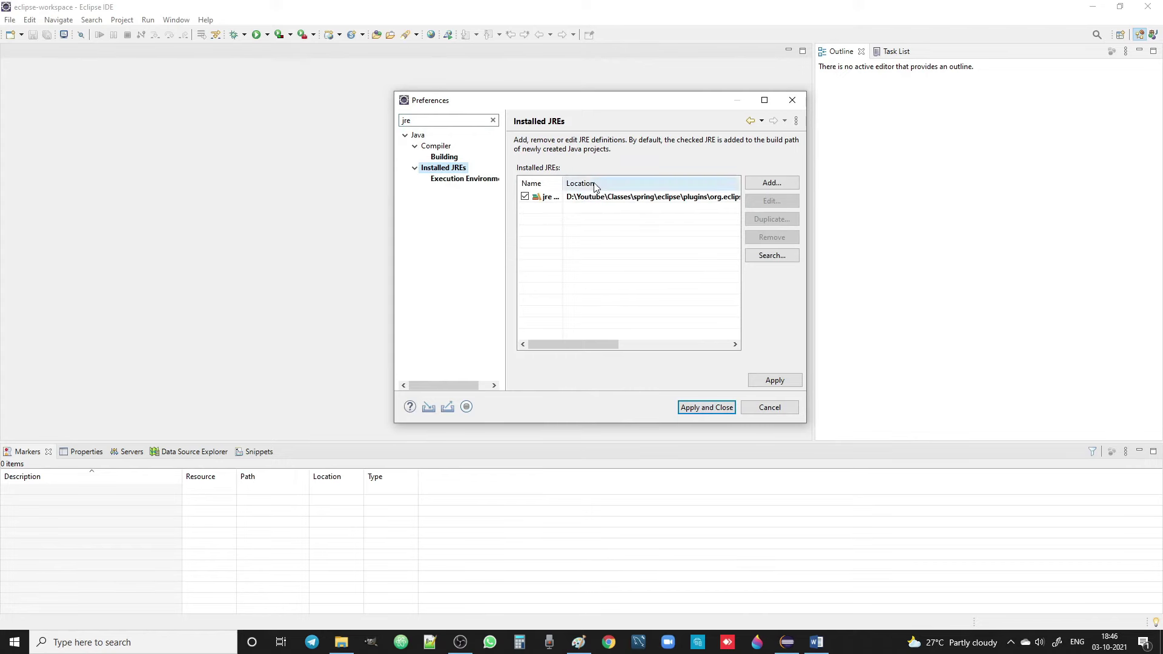
Uncheck the default JRE located in the Eclipse plugins folder and remove it from the installed JREs
left_click(602, 200)
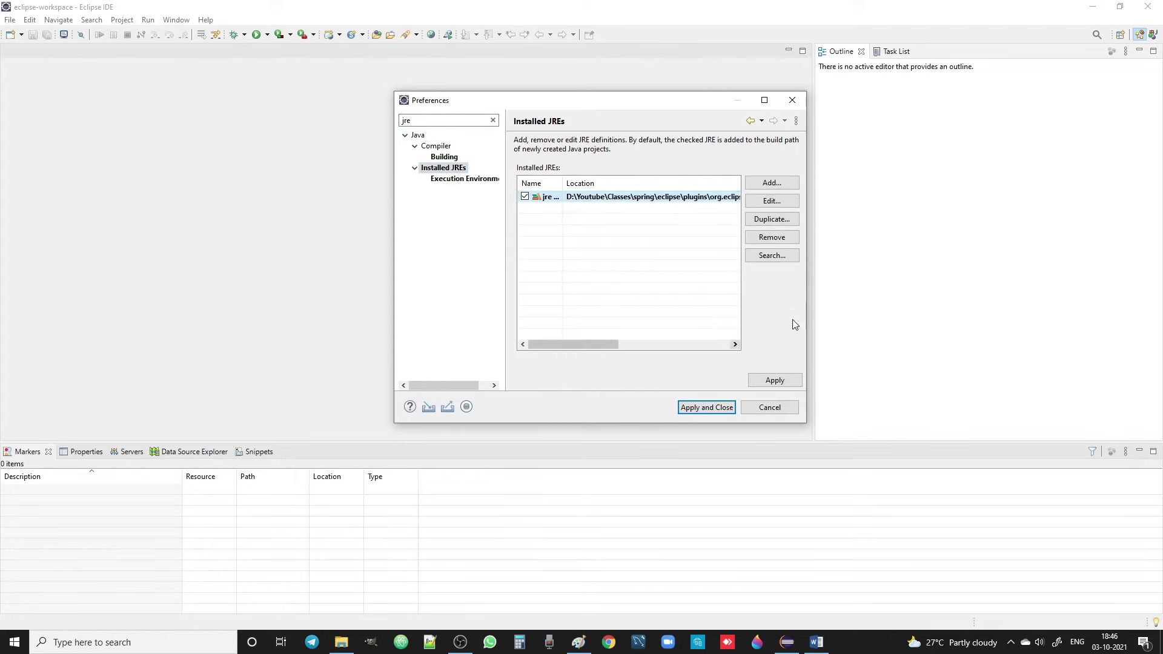
left_click(525, 199)
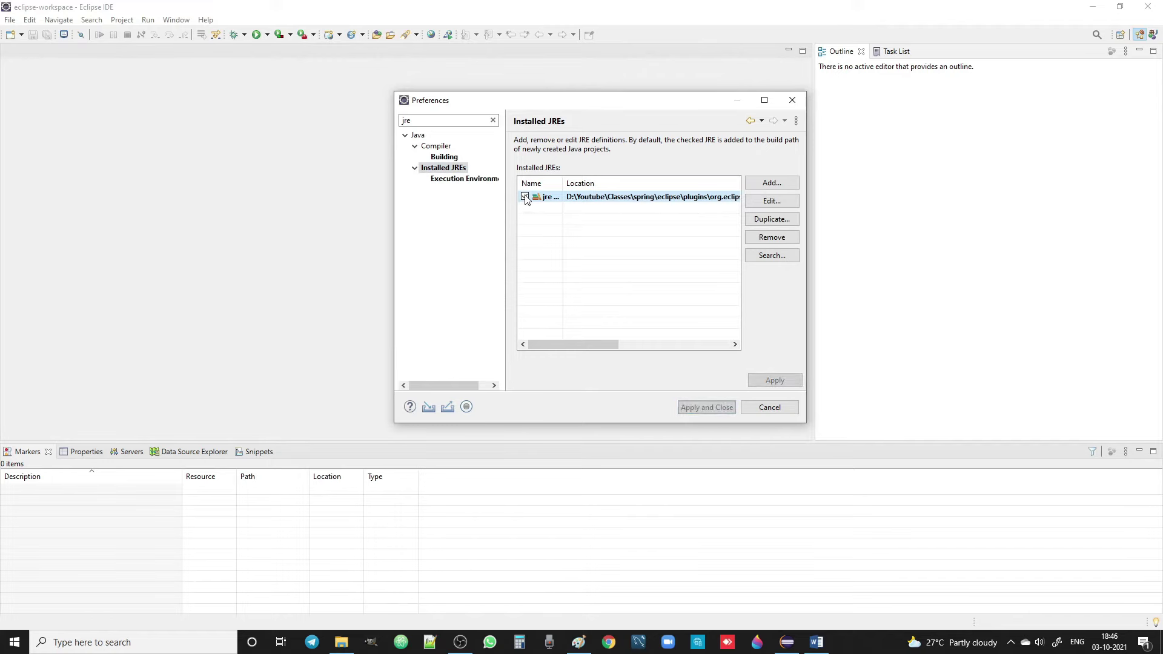
left_click(771, 241)
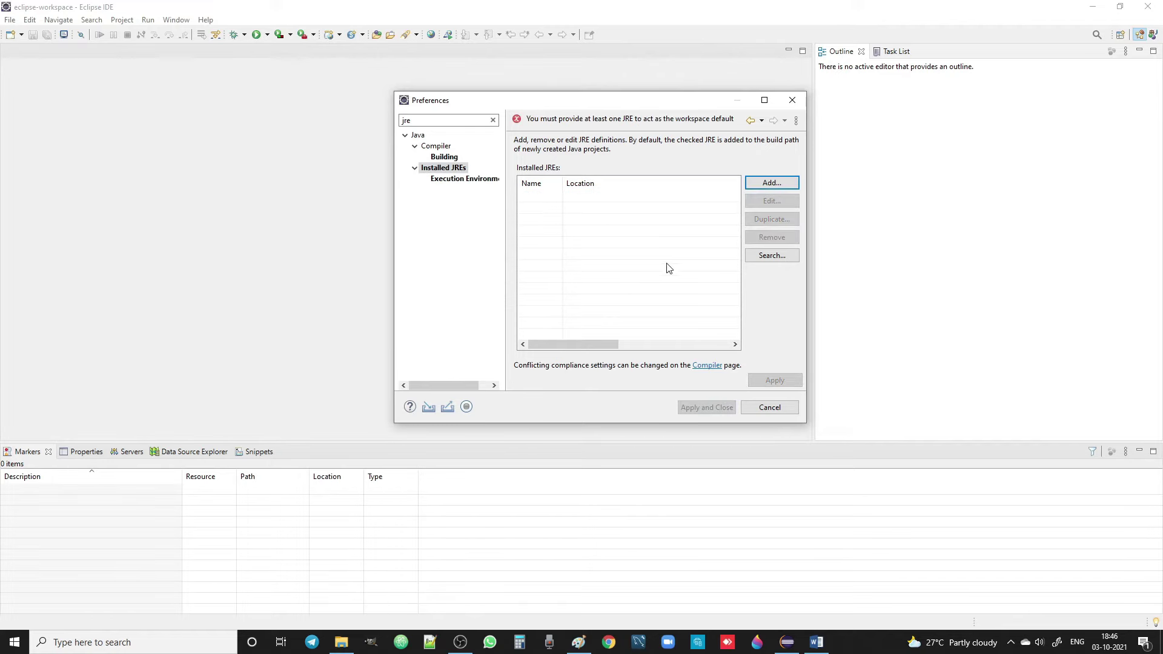
Add the JDK folder C:\Program Files\Java\jdk1.8.0_60 as a Standard VM to the installed JREs, then apply and close the preferences
left_click(772, 183)
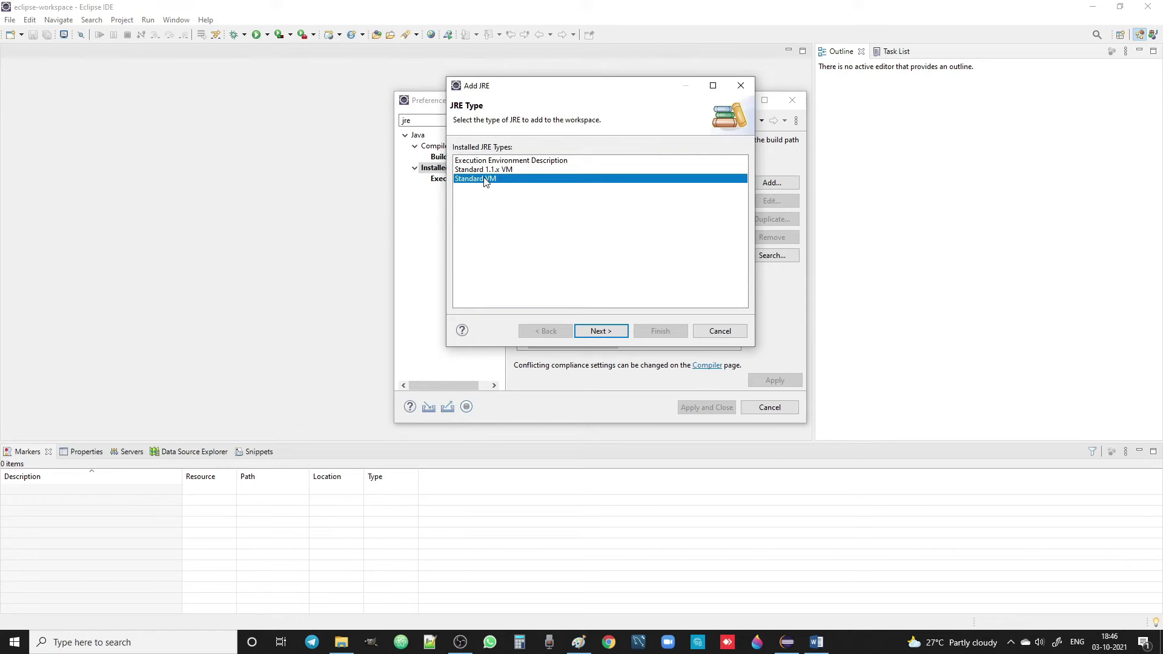
left_click(599, 332)
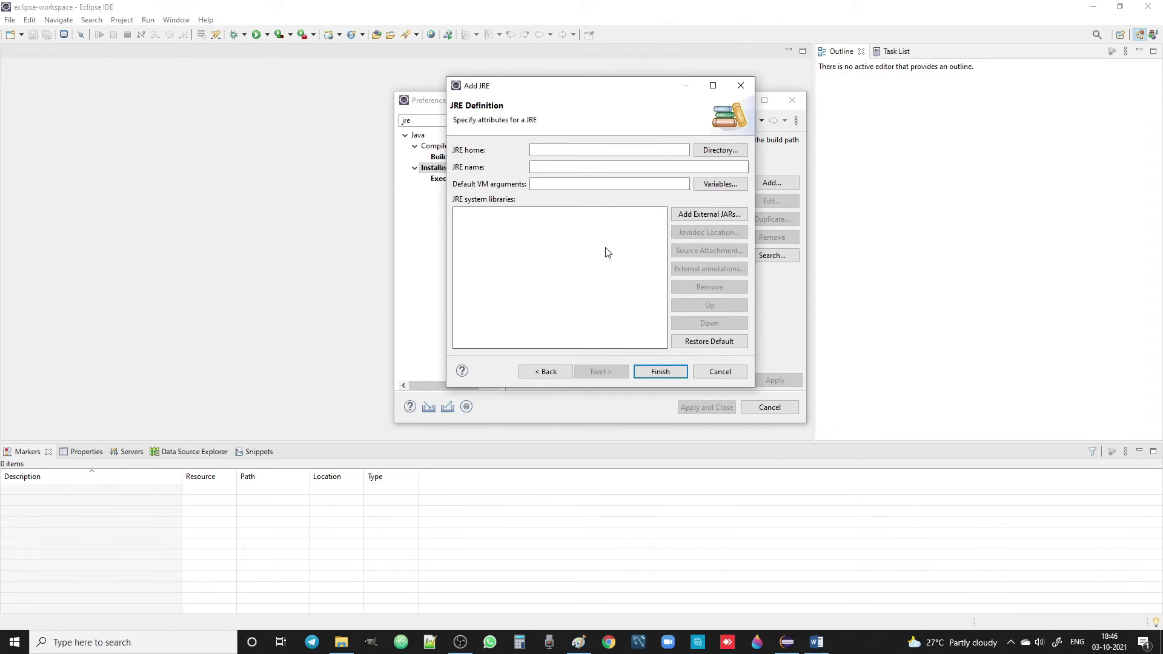
left_click(720, 152)
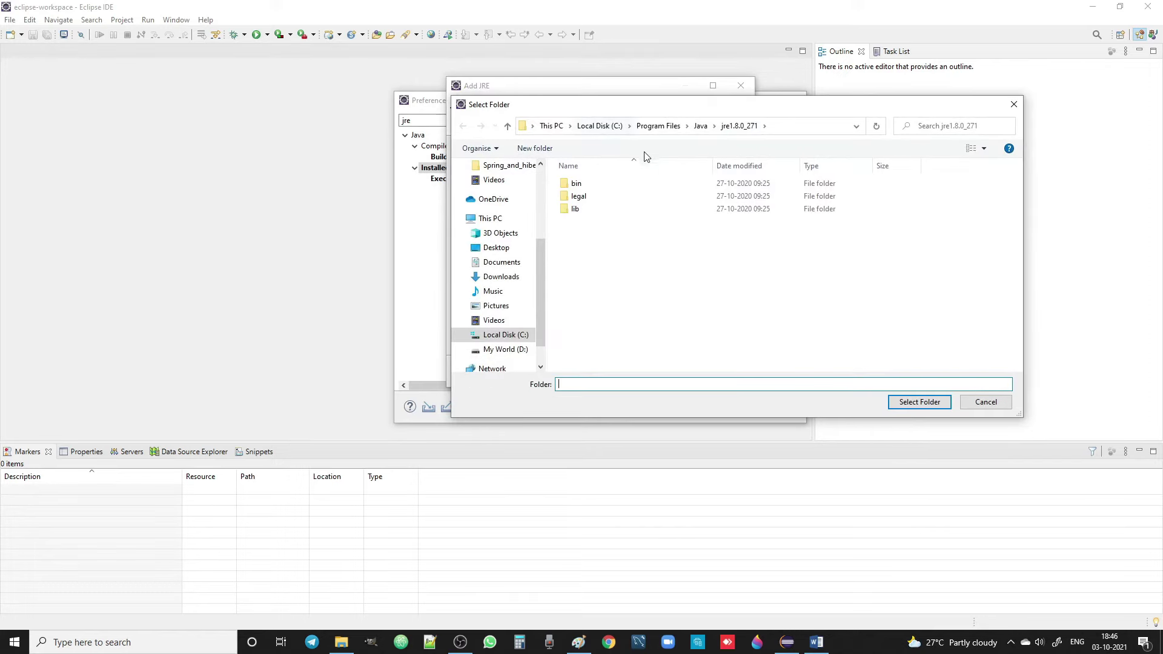
left_click(702, 127)
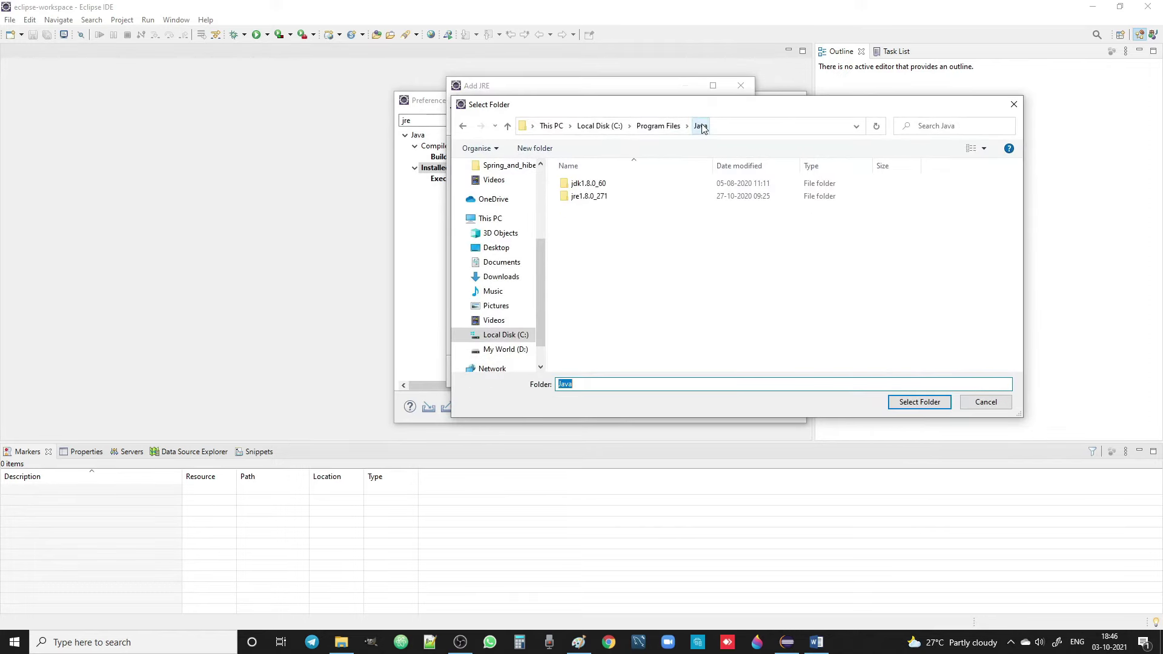
left_click(586, 185)
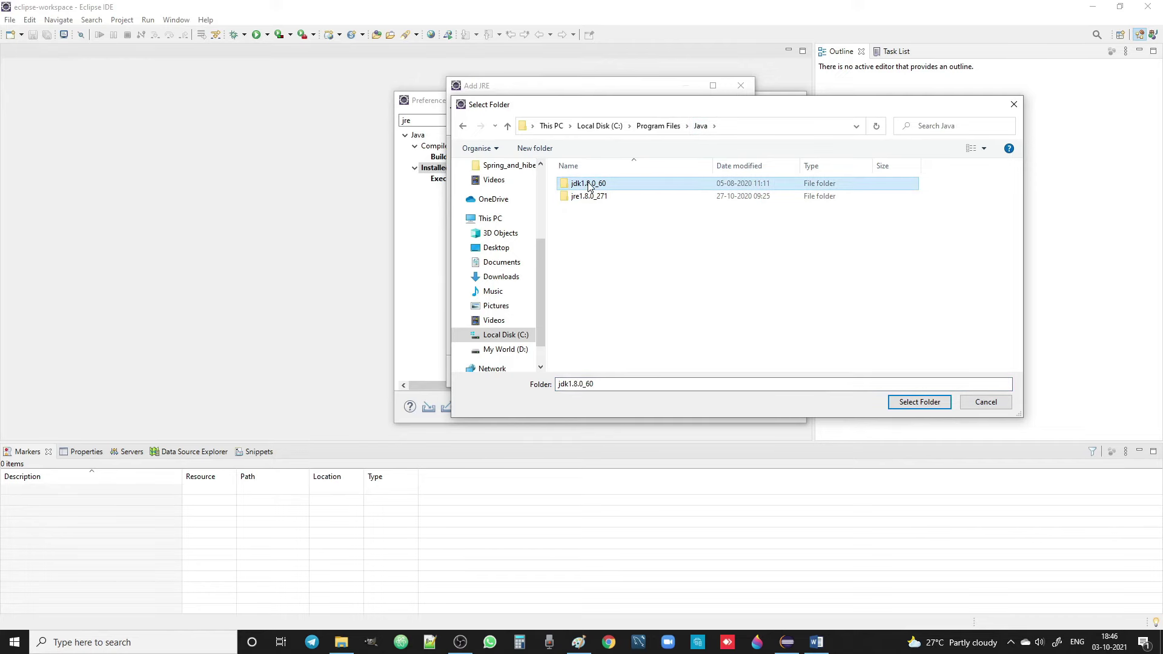
double_click(588, 185)
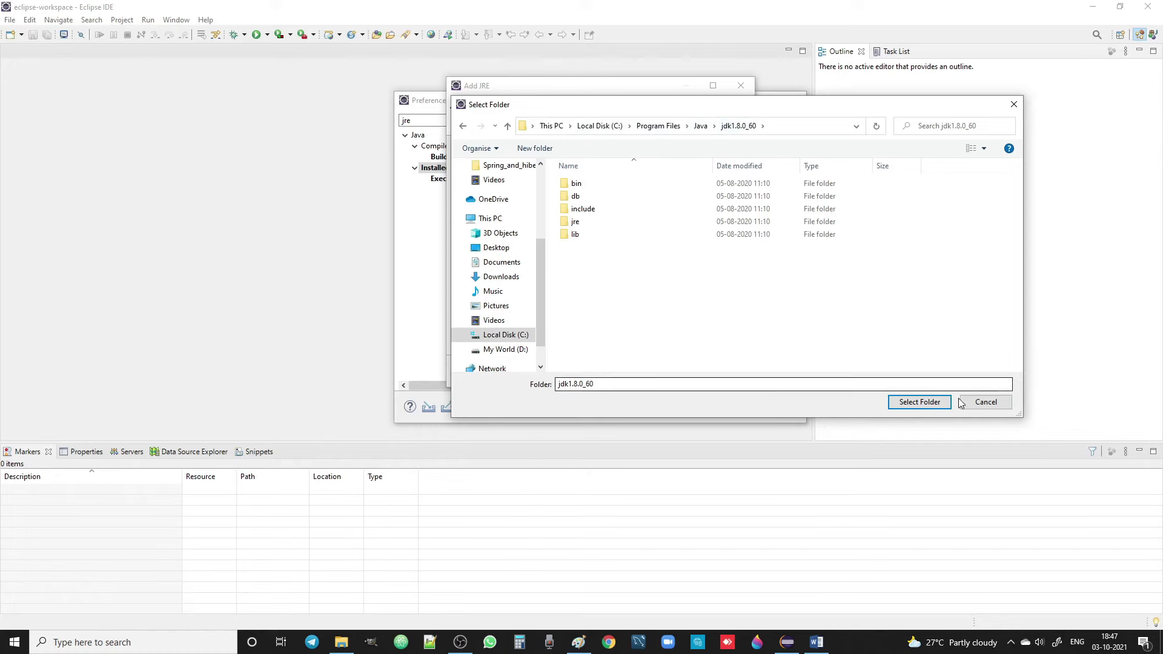
left_click(908, 401)
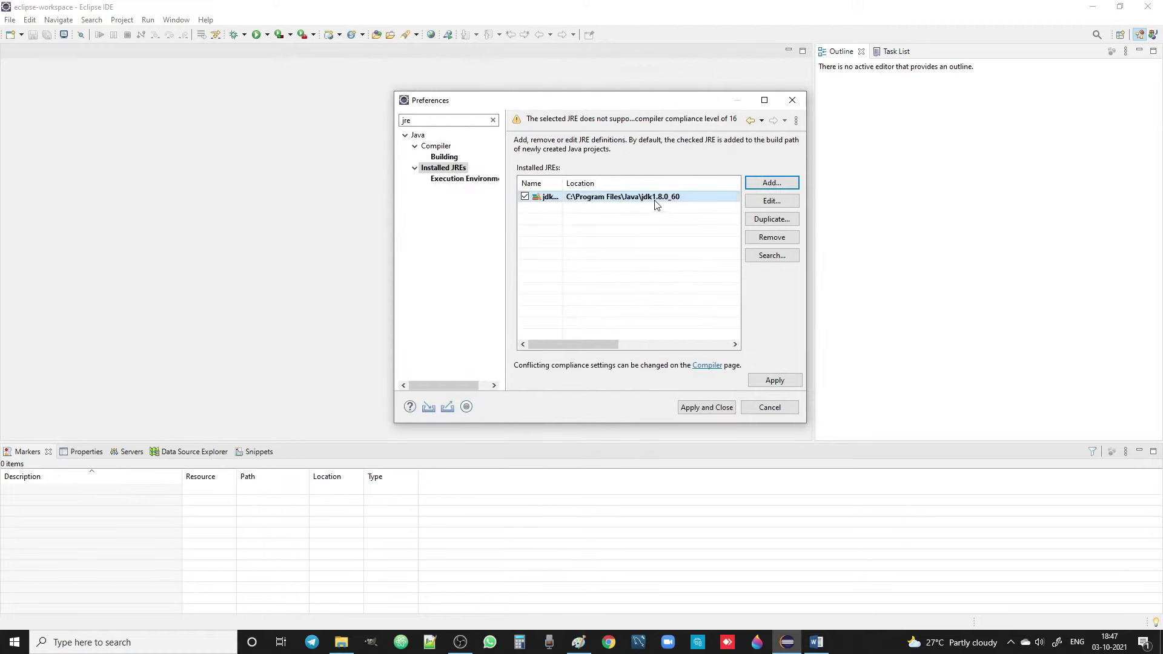
left_click(781, 380)
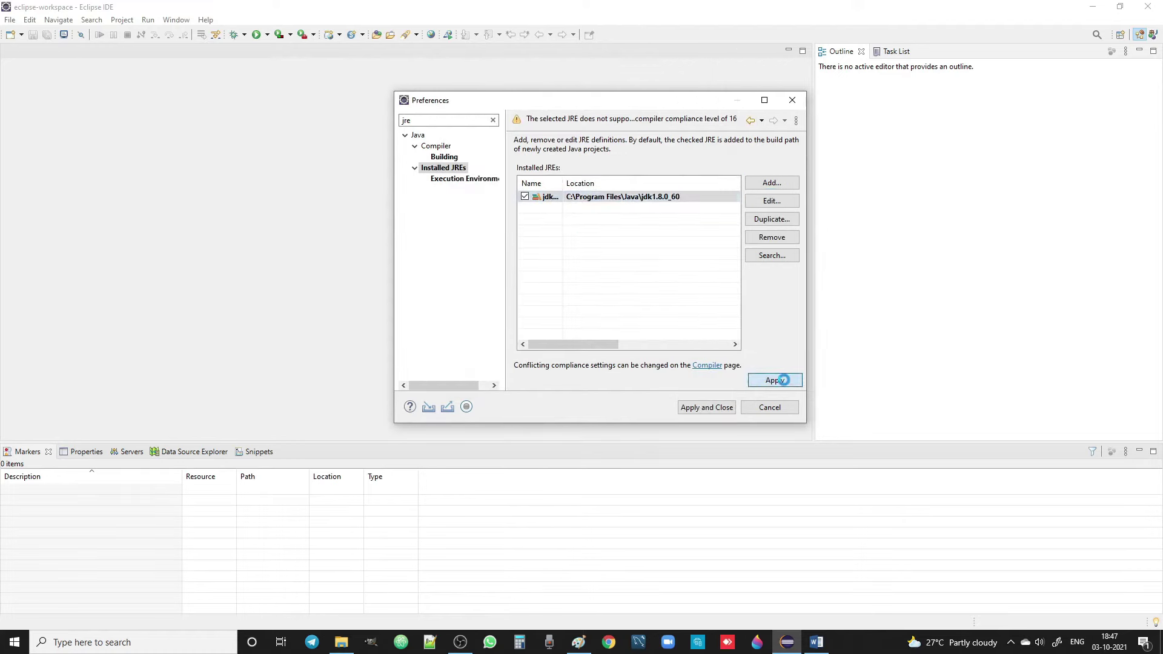
left_click(716, 408)
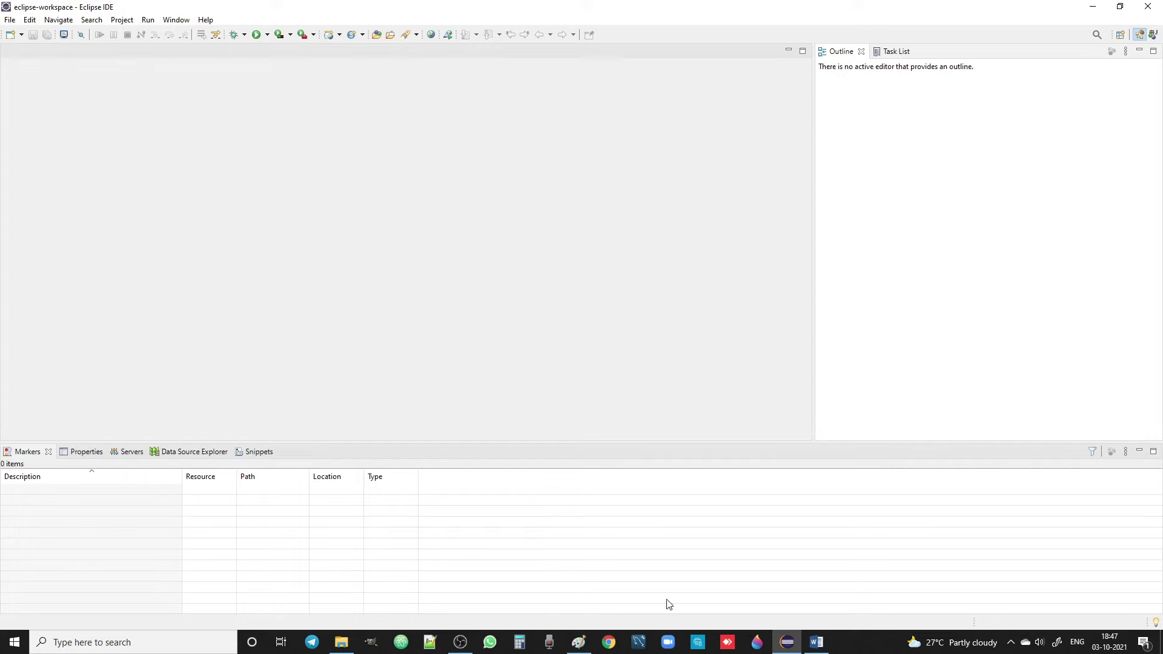
Switch to Paint and add the lines "4) Tomcat" and "5)Add Tomcat server in eclipse" below item 3) of the software setup list
left_click(578, 640)
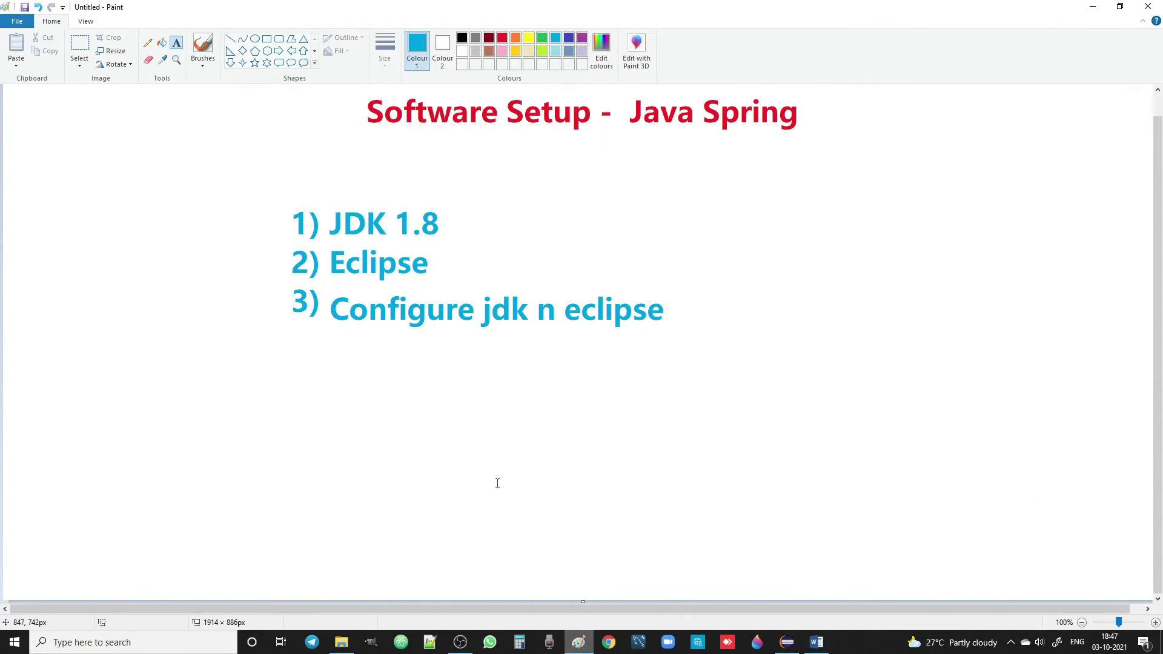
left_click_drag(293, 343, 767, 458)
type("4")
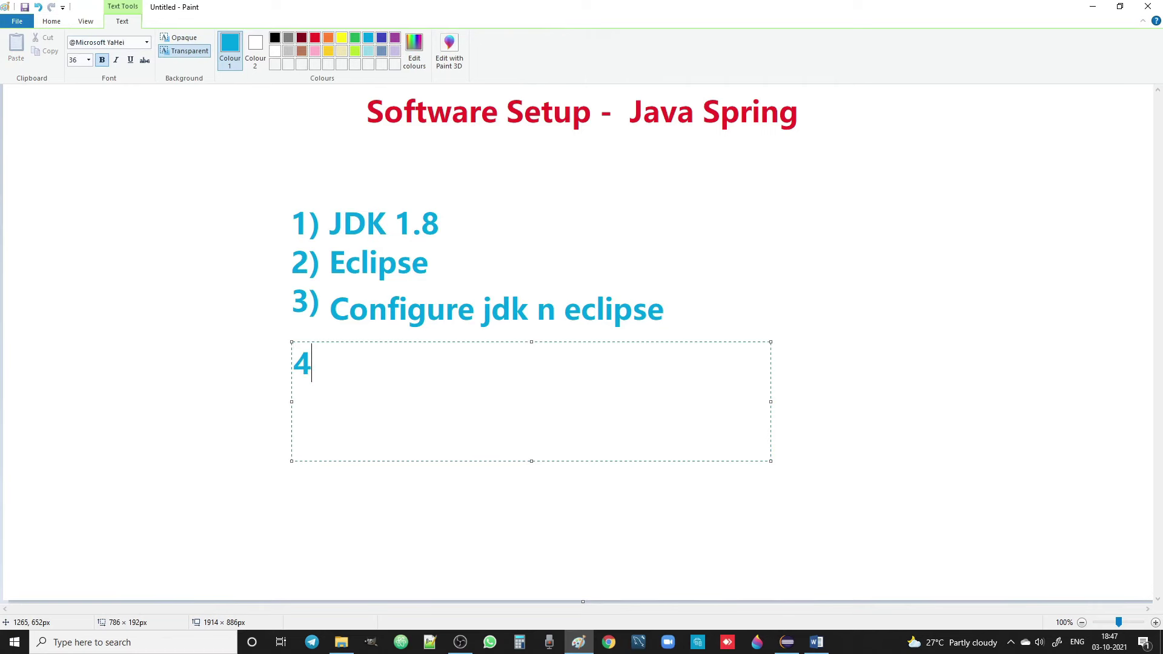
type(") Tomcat")
key("Return")
type("5)Add")
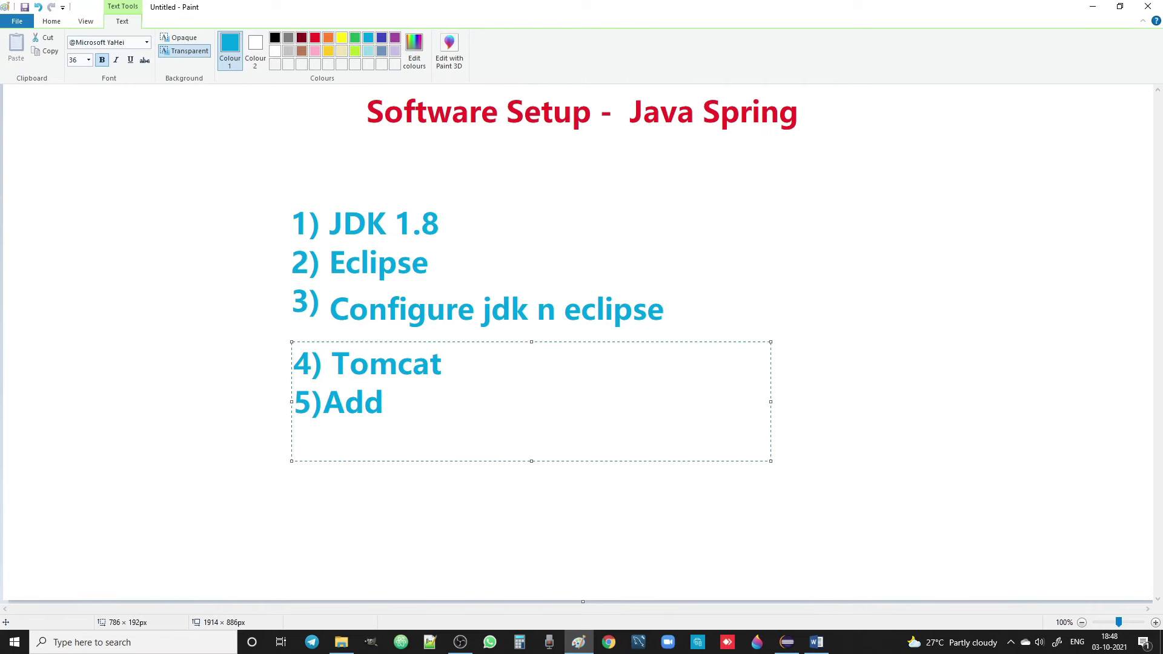
type(" Tomcat ")
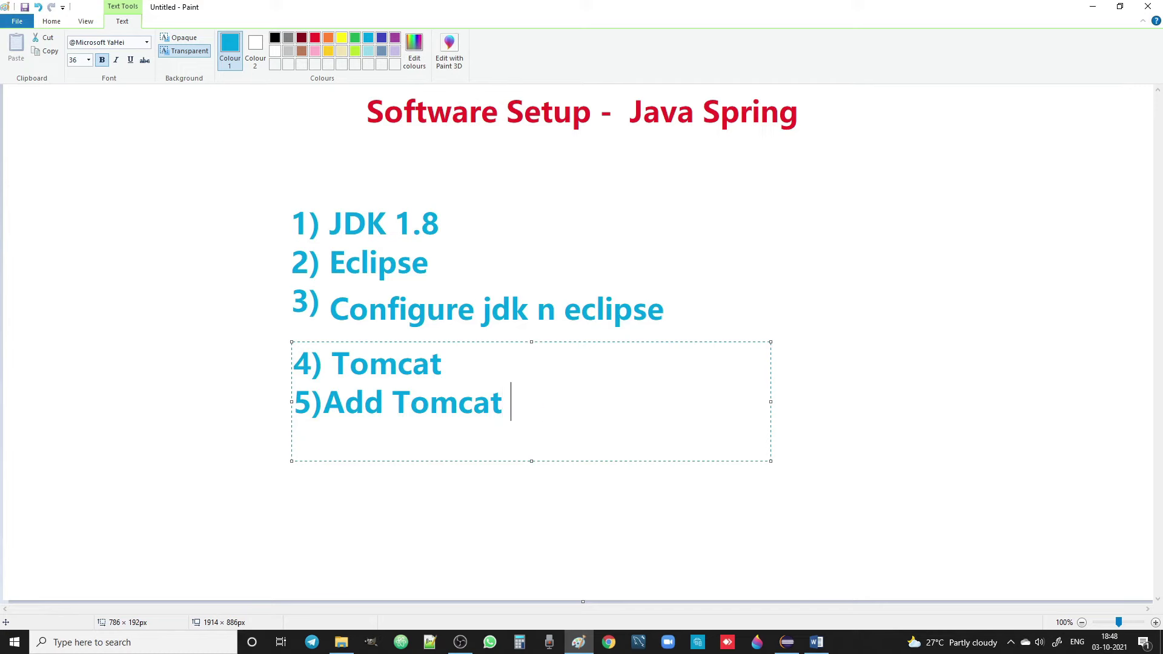
type("server in e")
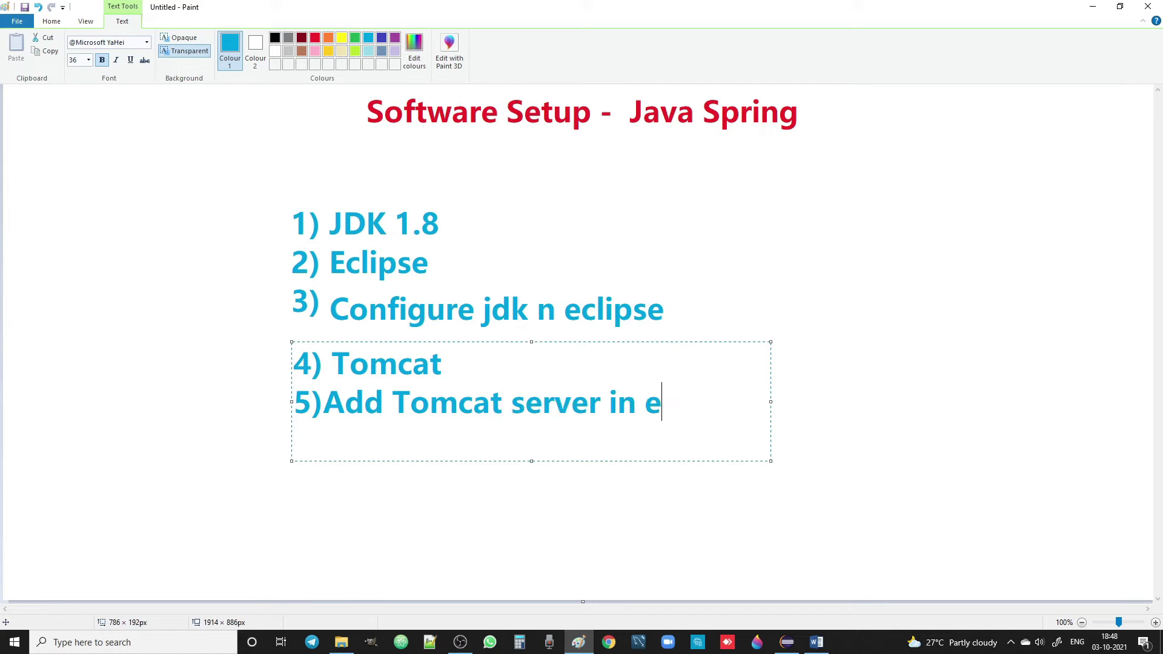
type("clipse")
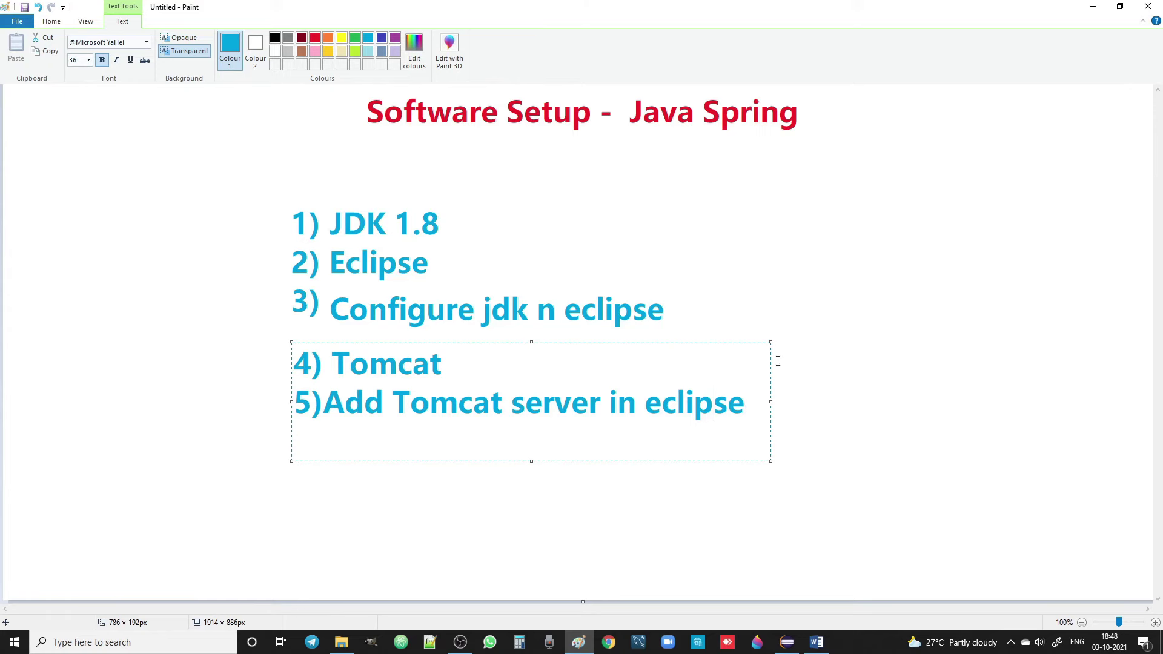
left_click(857, 319)
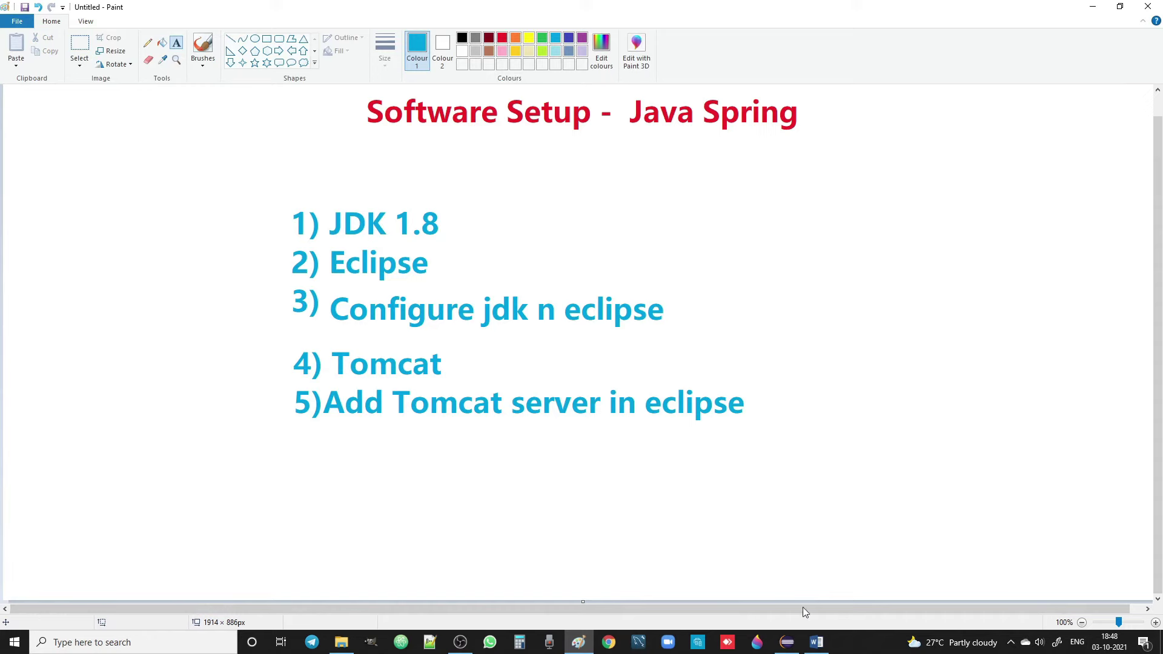
Switch to Eclipse and show the Servers view
left_click(787, 642)
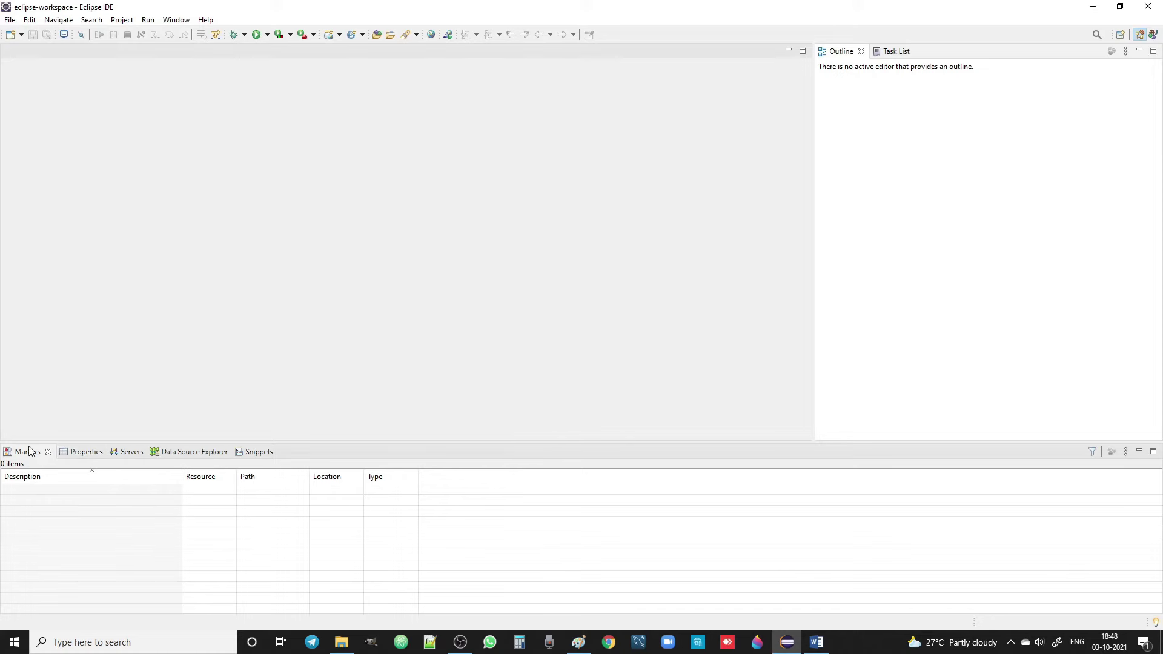
left_click(129, 452)
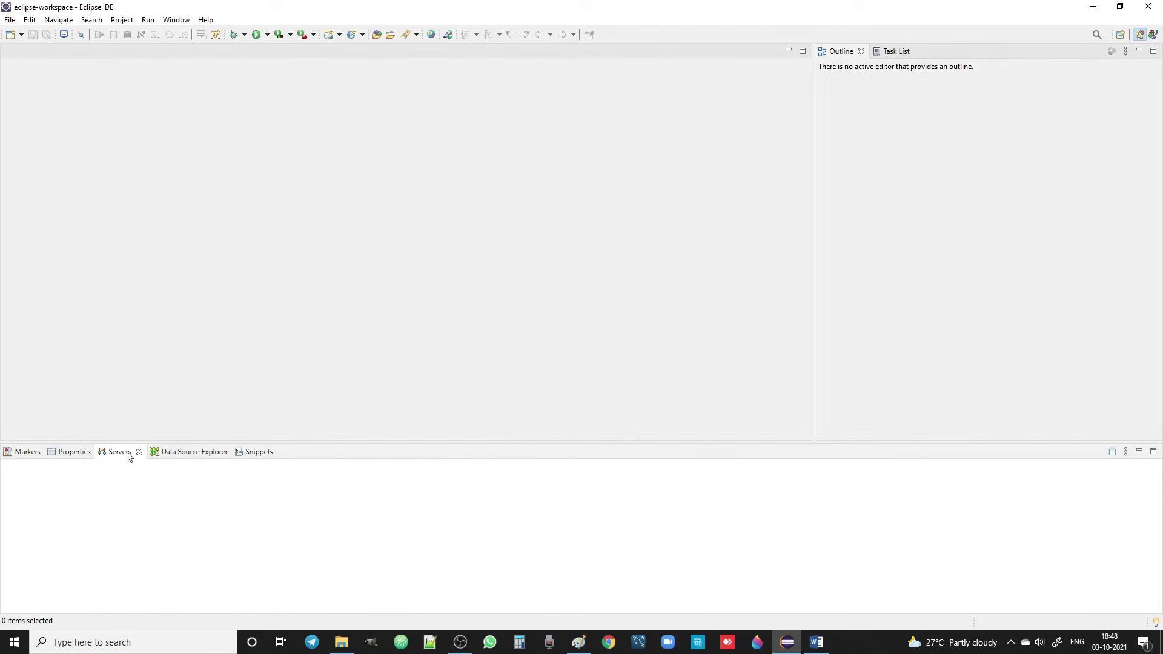